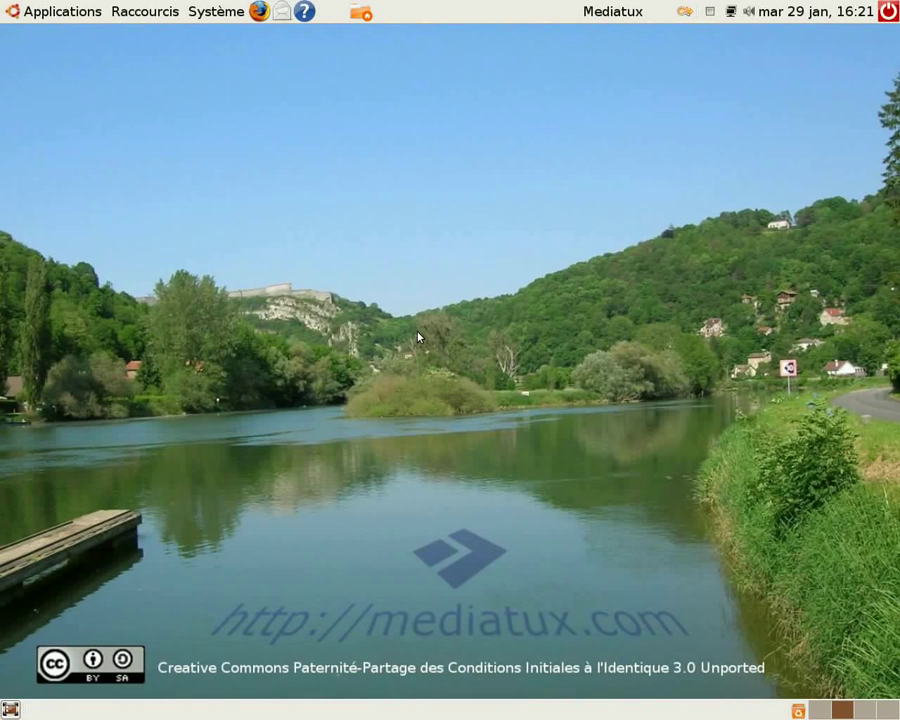
Start the Synaptic package manager from the system administration tools
click(209, 14)
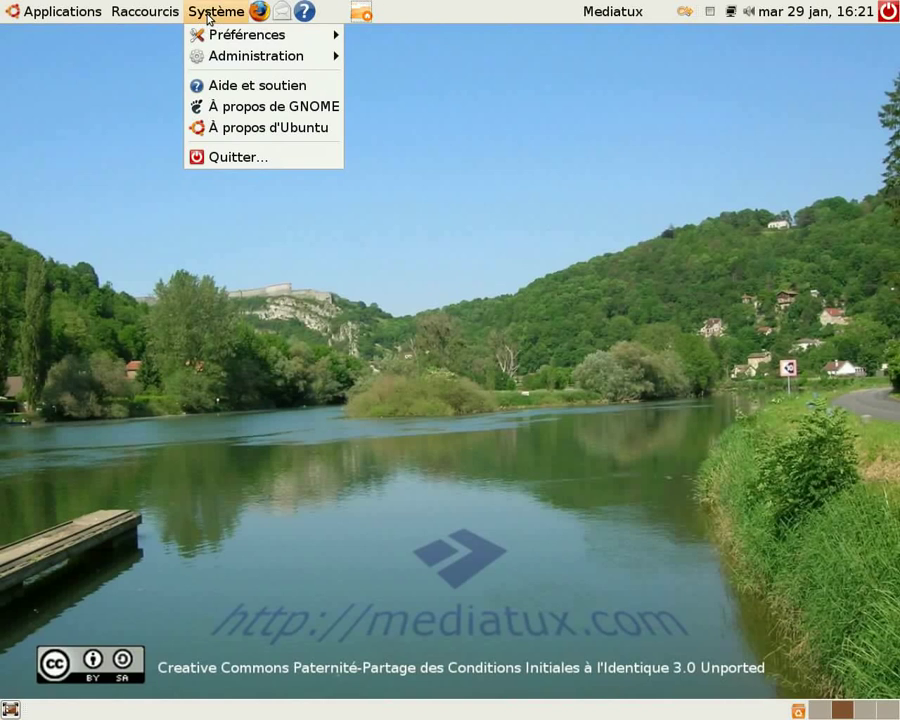
mouse_move(233, 58)
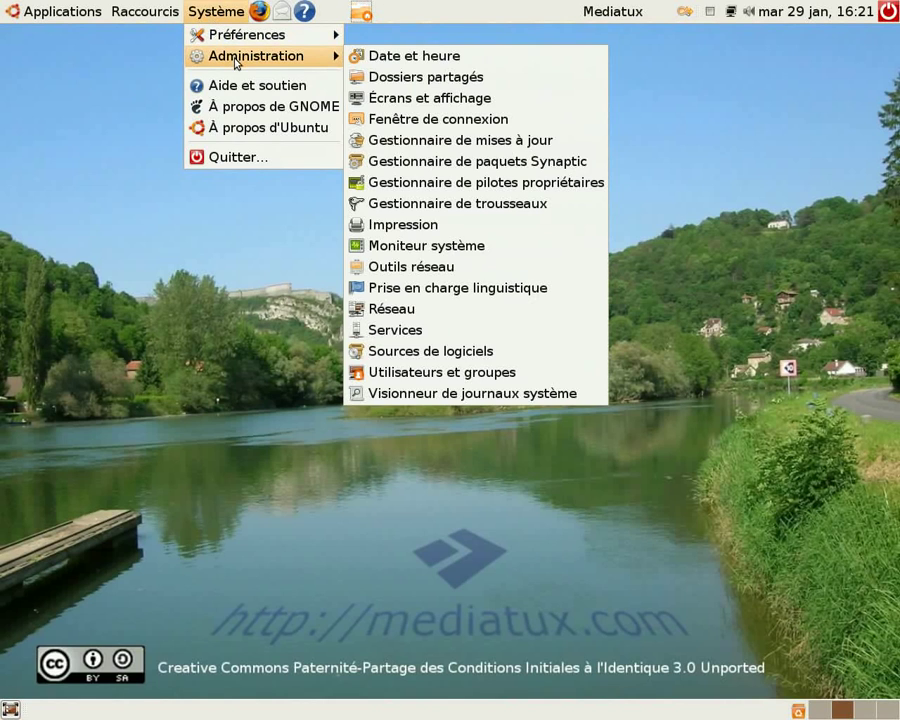
click(424, 161)
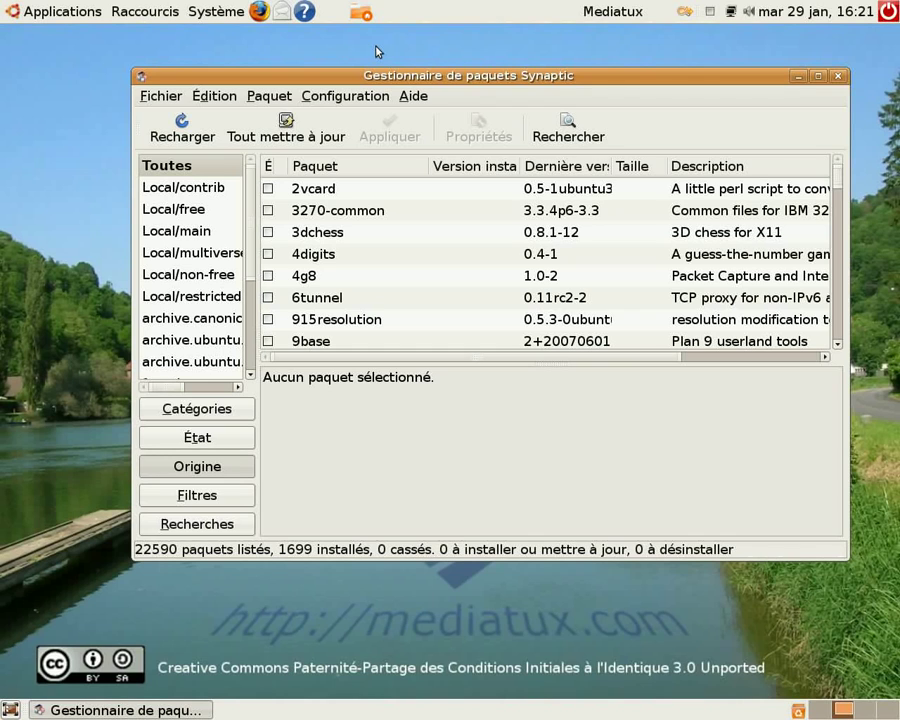
Enable treating recommended packages as dependencies in the package manager's preferences and apply the change
click(336, 104)
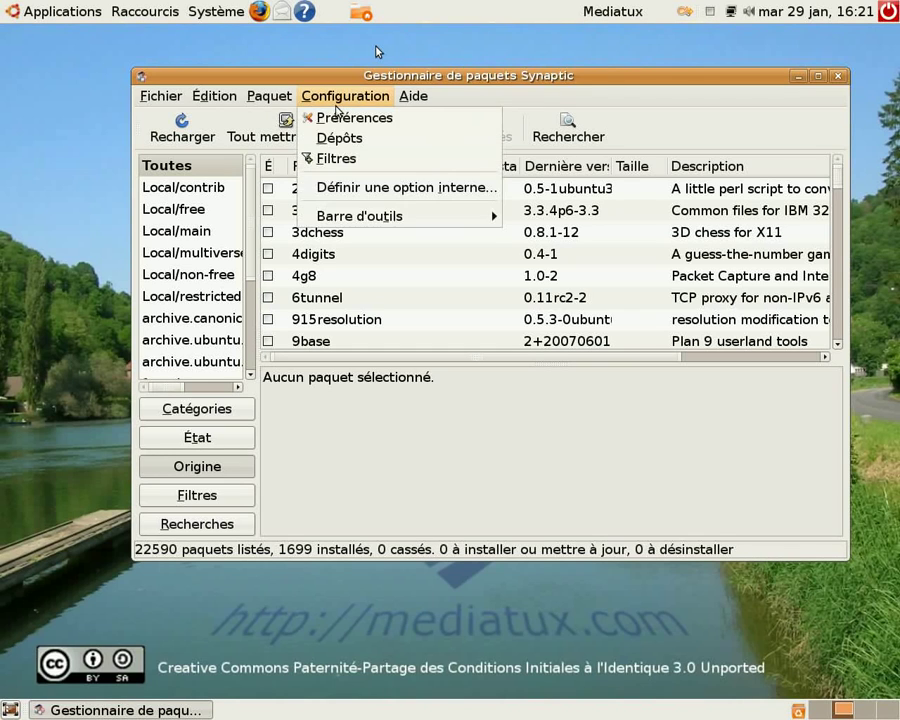
click(340, 117)
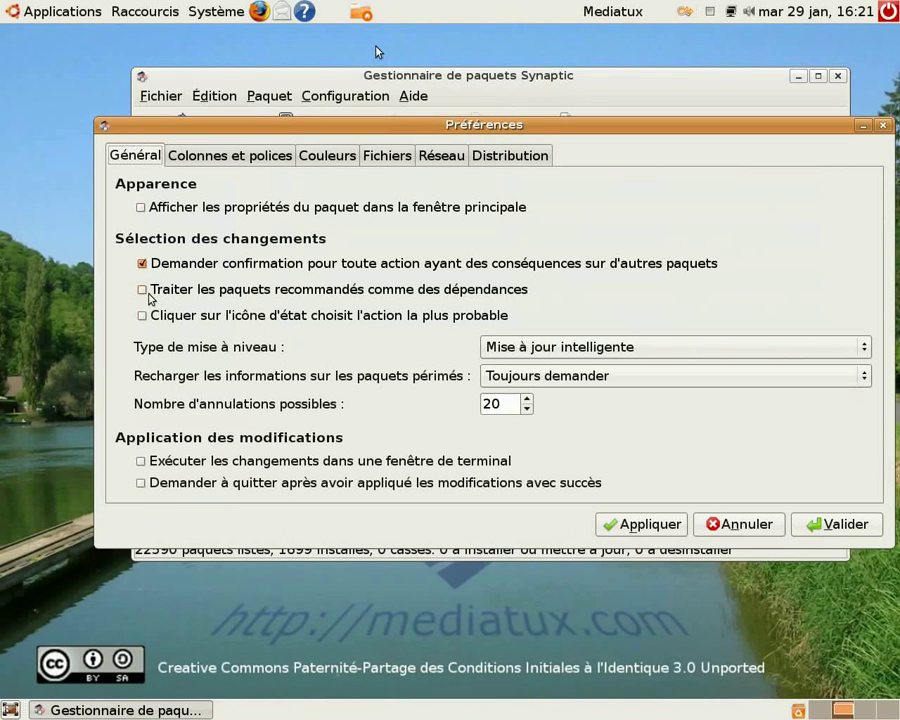
click(148, 295)
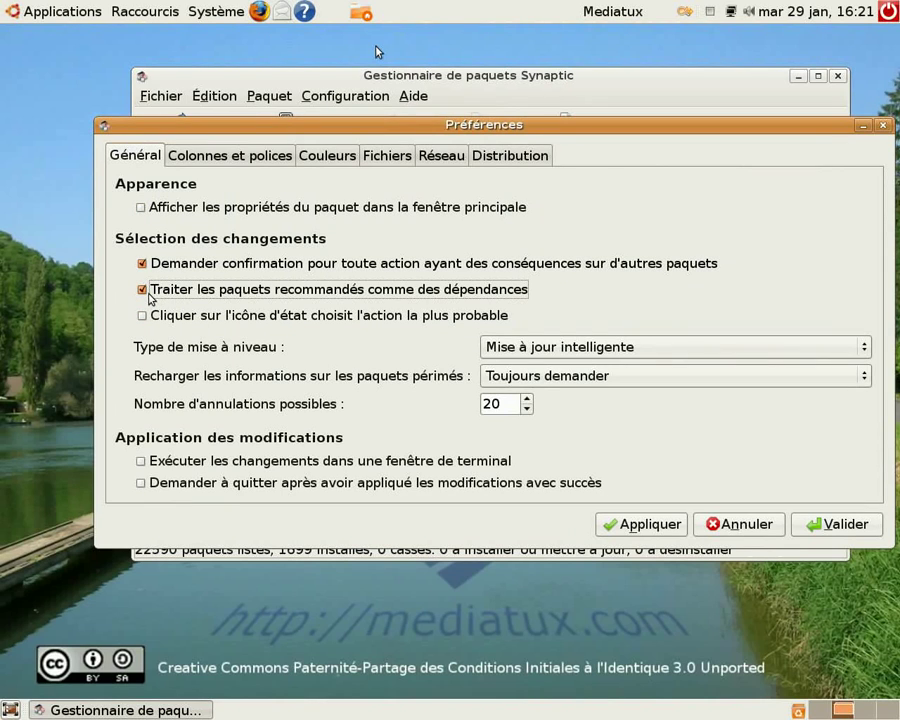
click(675, 525)
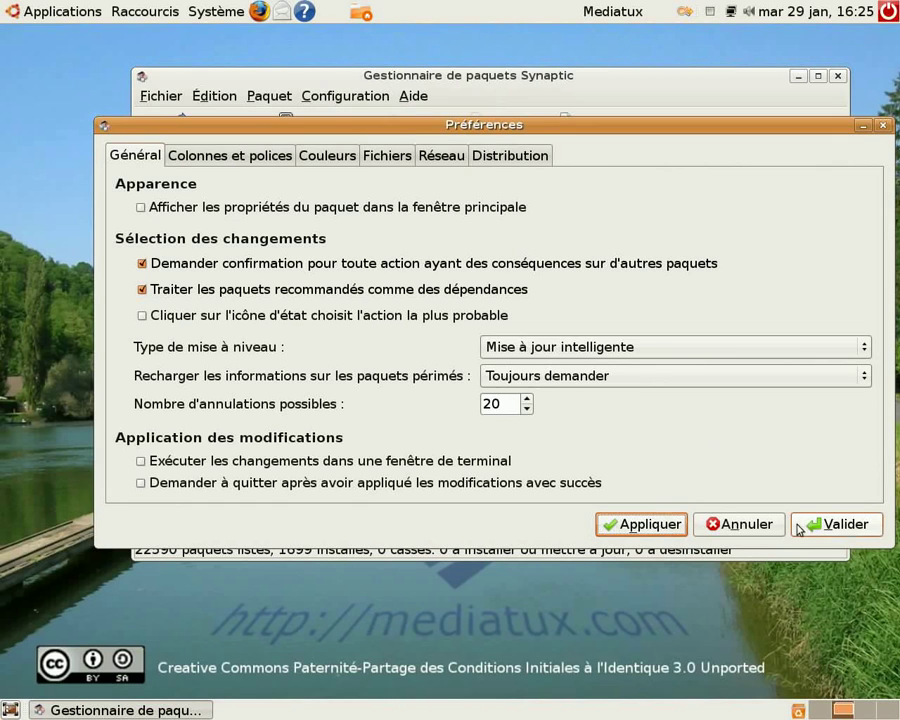
click(848, 524)
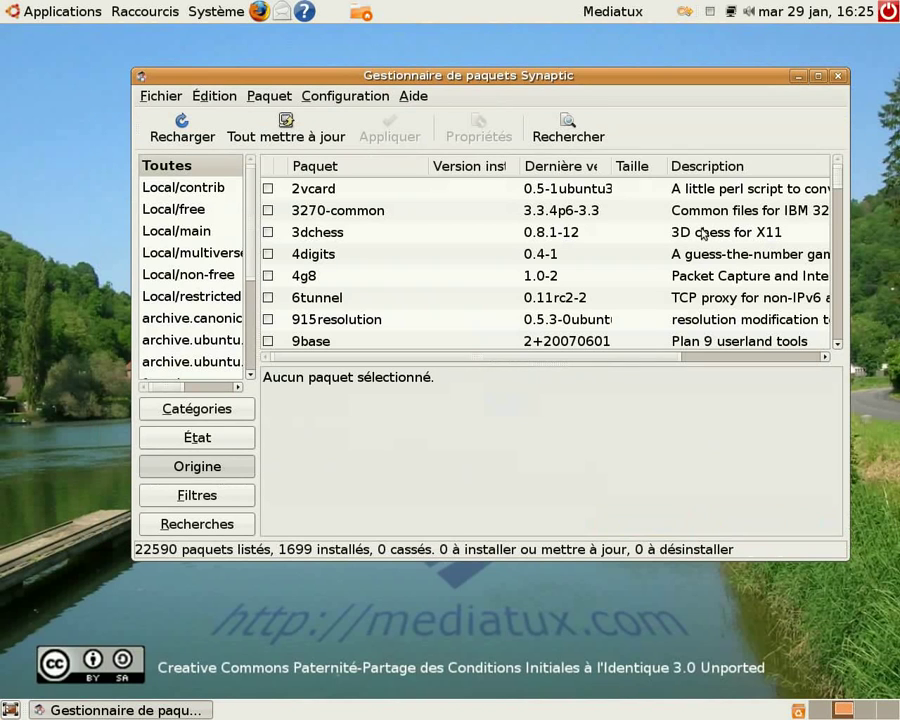
Enable the restricted and multiverse software repositories, dismiss the notice, and reload the package information
click(344, 96)
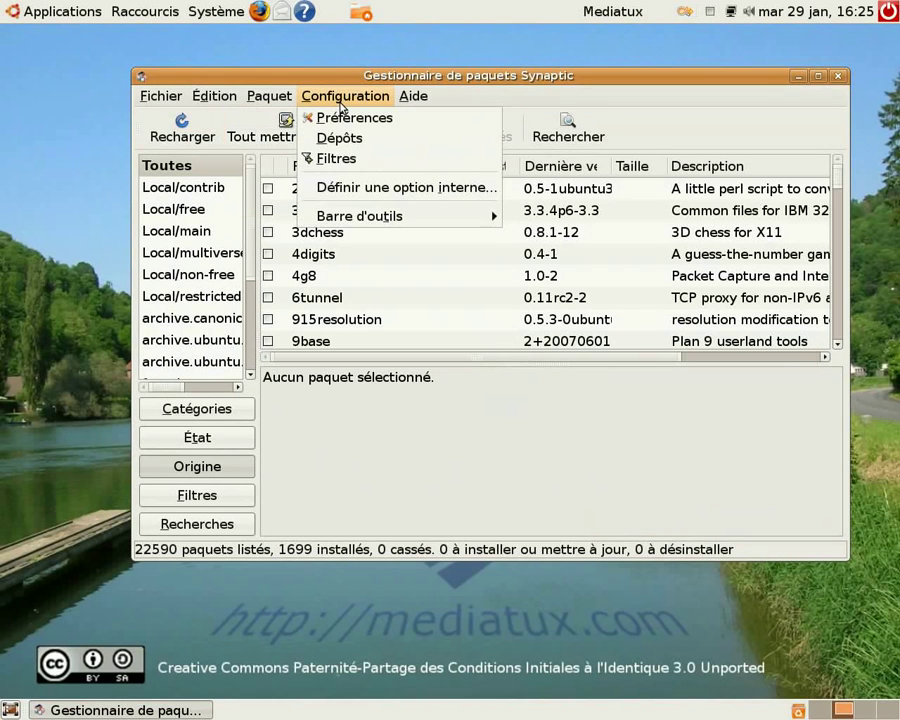
click(340, 140)
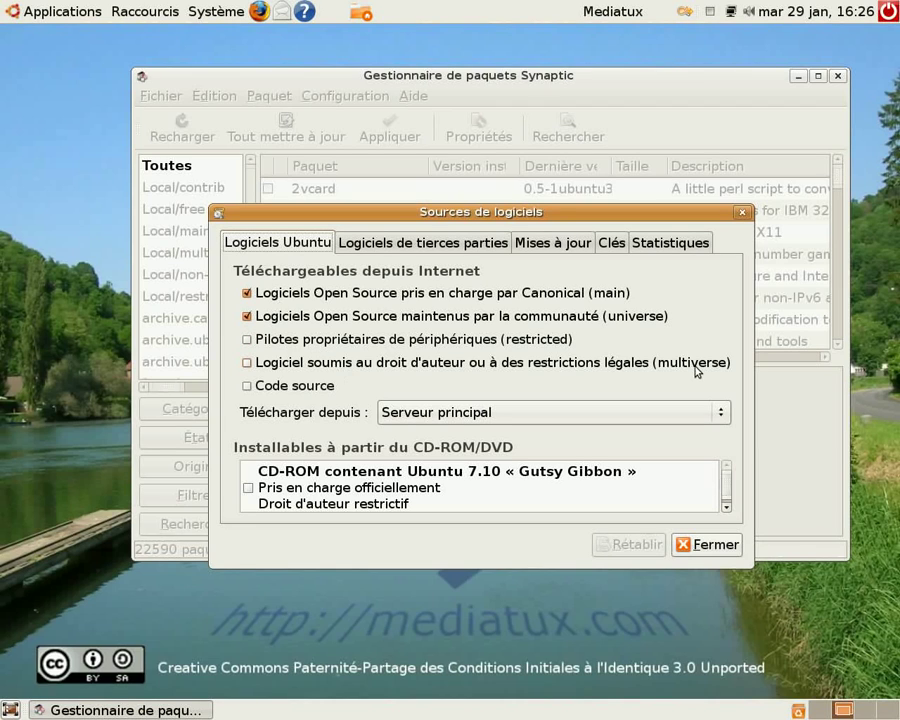
click(248, 340)
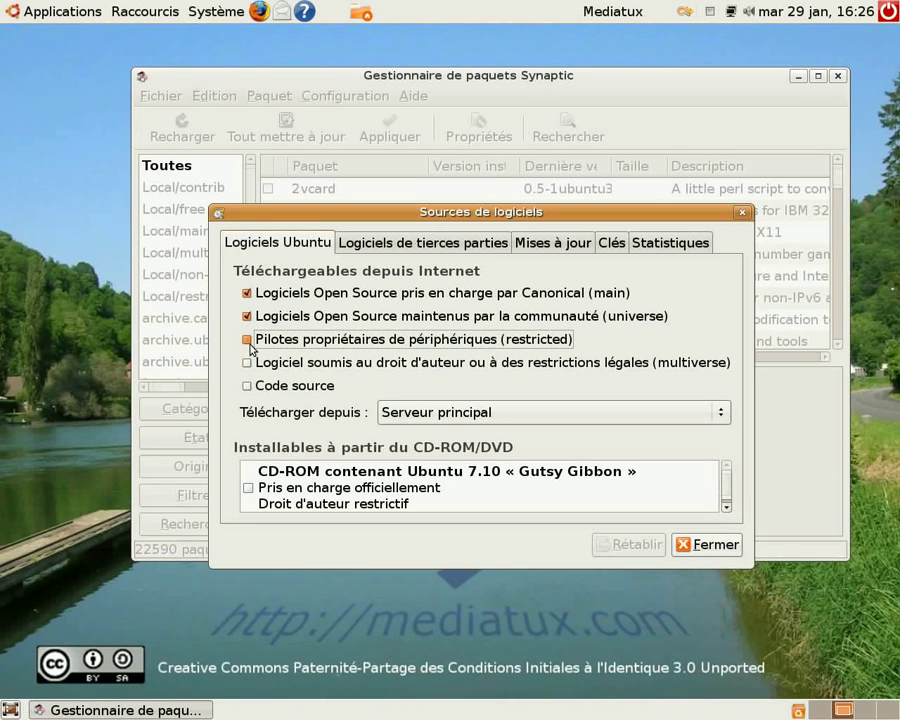
click(252, 369)
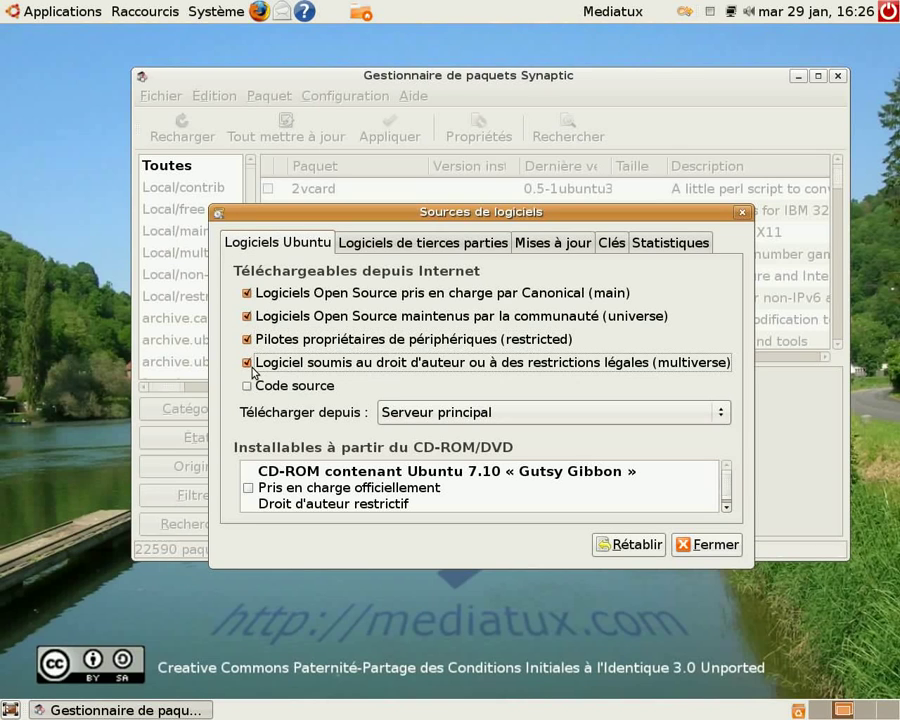
click(697, 553)
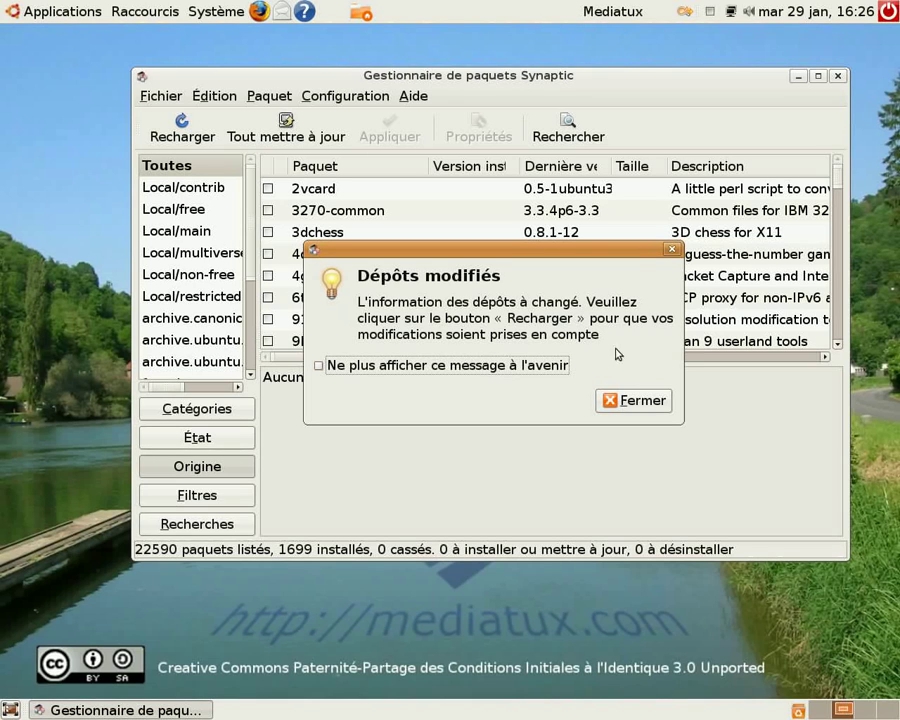
click(641, 402)
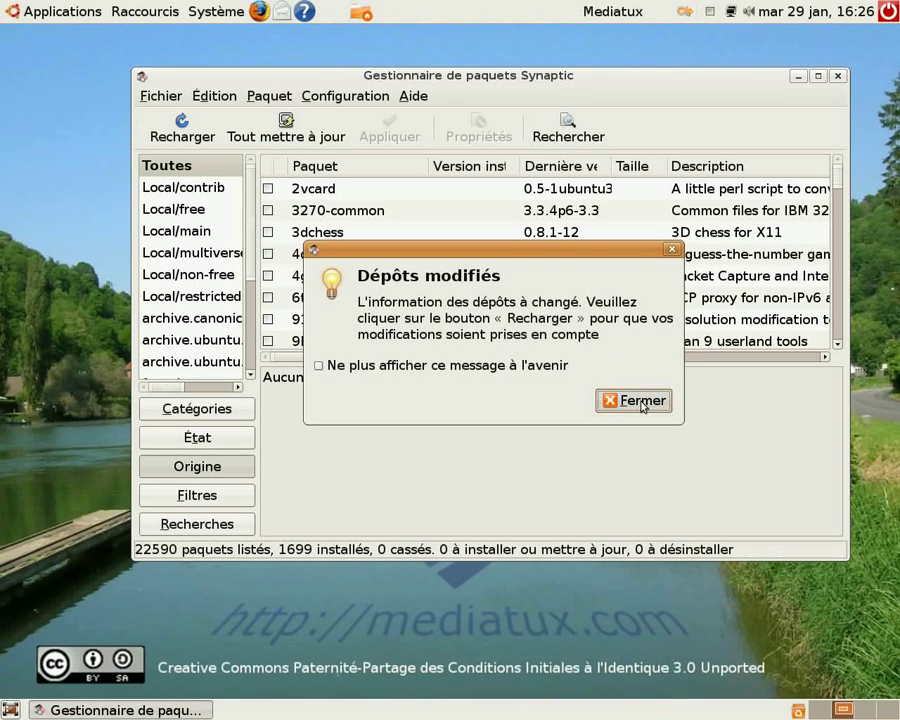
click(174, 143)
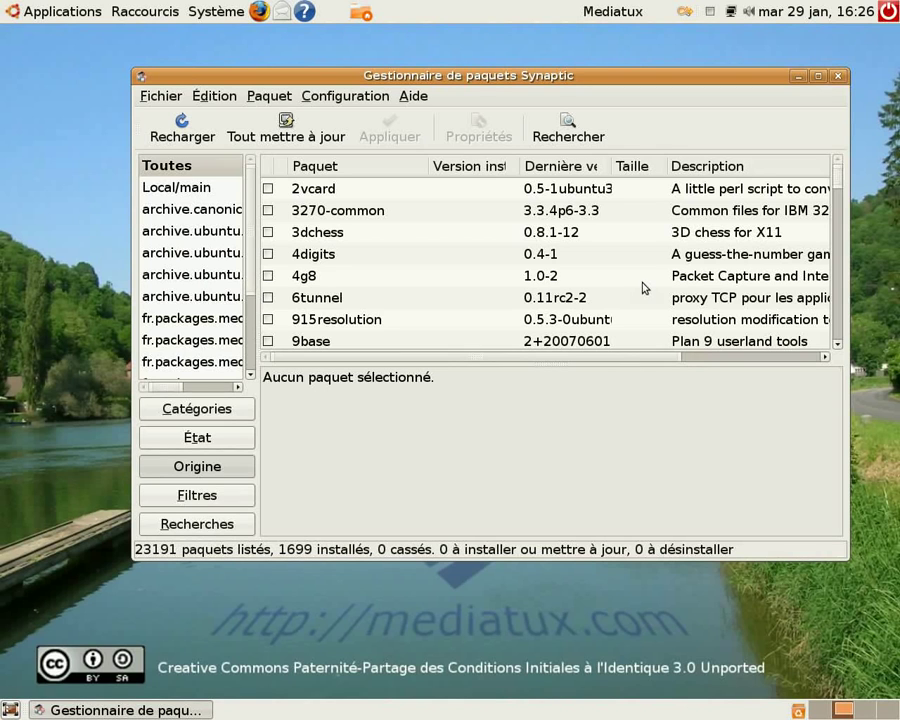
Search the package descriptions and names for "vlc"
click(566, 140)
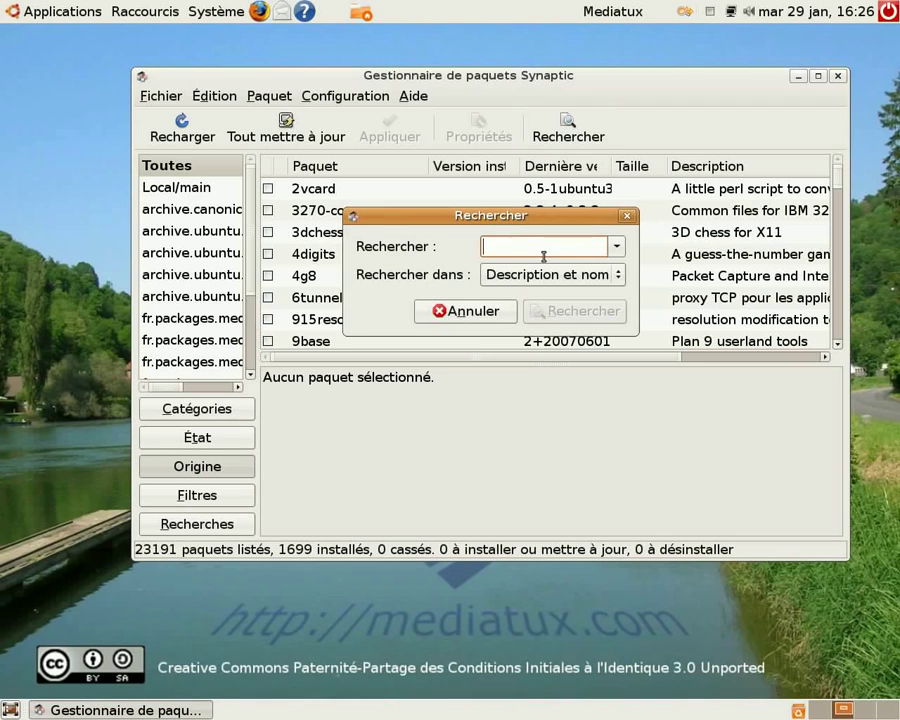
text(vlc)
click(587, 311)
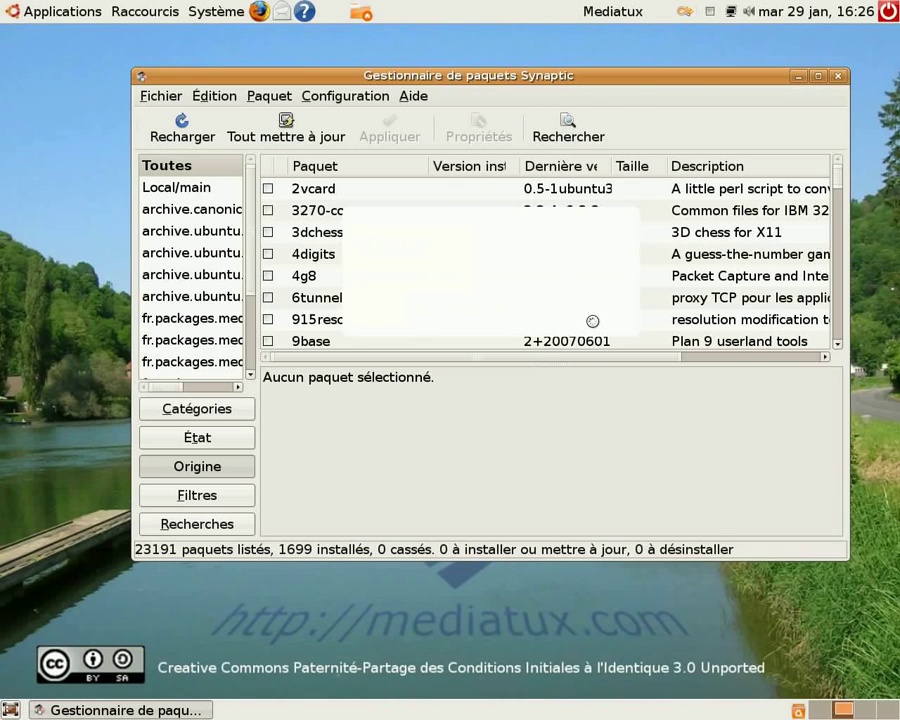
Maximize the package manager window and mark the vlc package for installation
click(817, 76)
scroll(225, 278, down, 3)
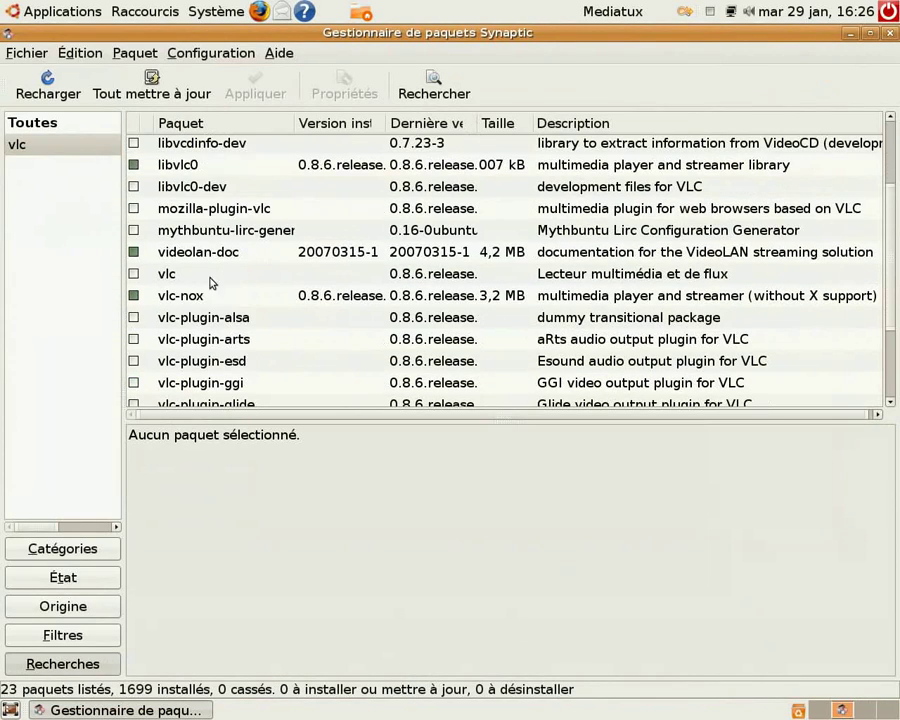
click(168, 278)
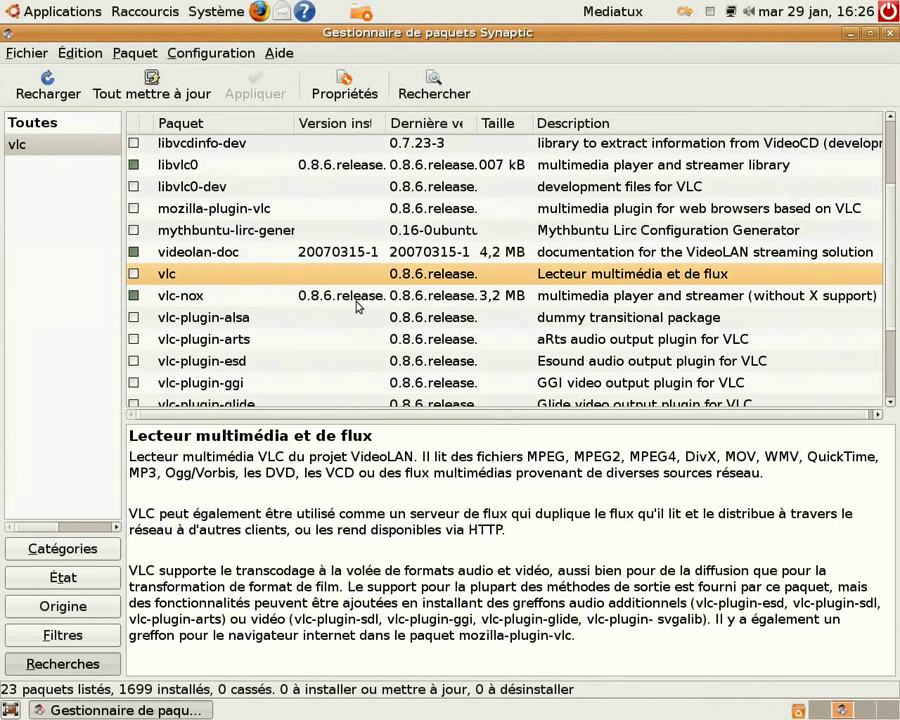
right_click(159, 280)
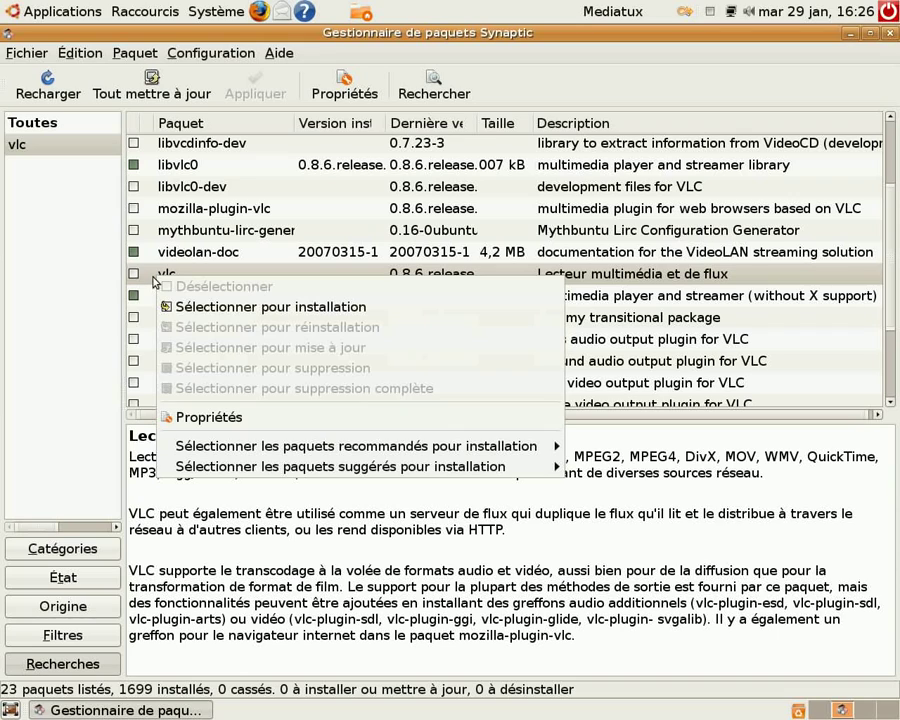
click(212, 310)
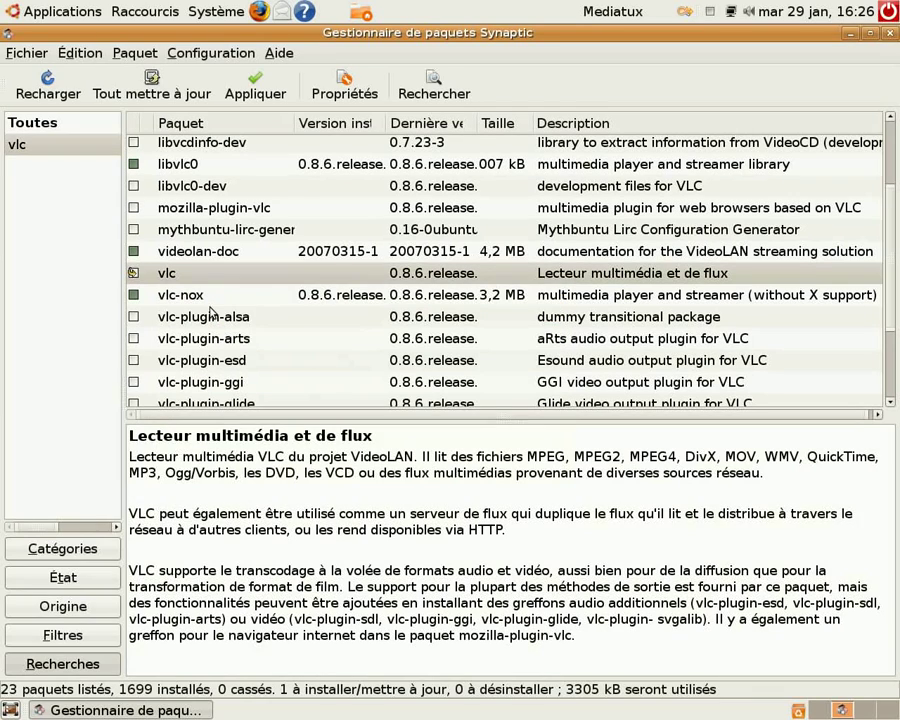
Mark the mozilla-plugin-vlc package for installation and widen the package name column
scroll(307, 263, down, 3)
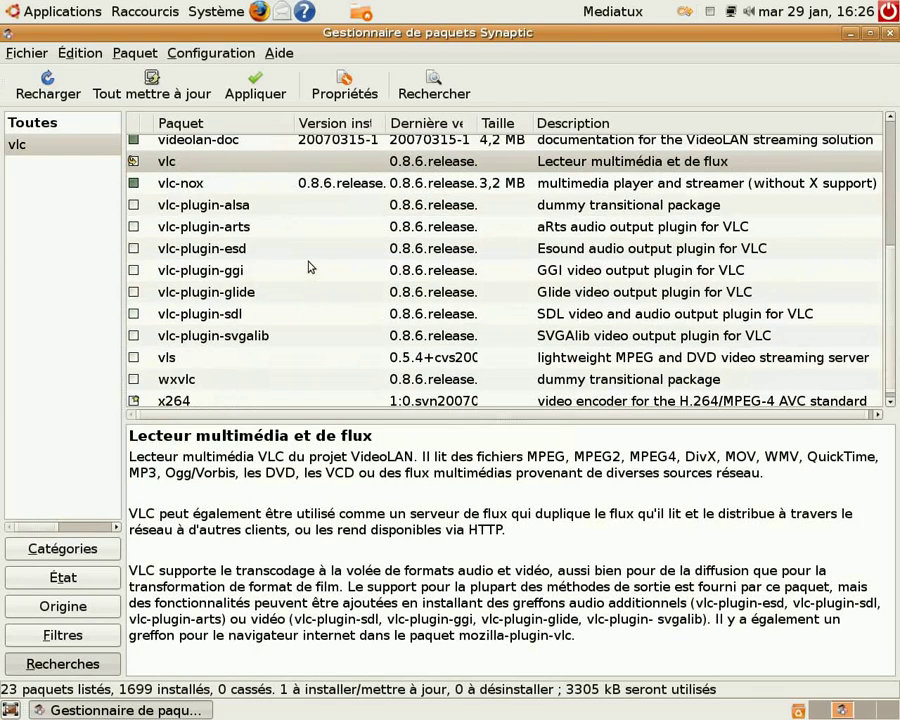
scroll(333, 360, up, 3)
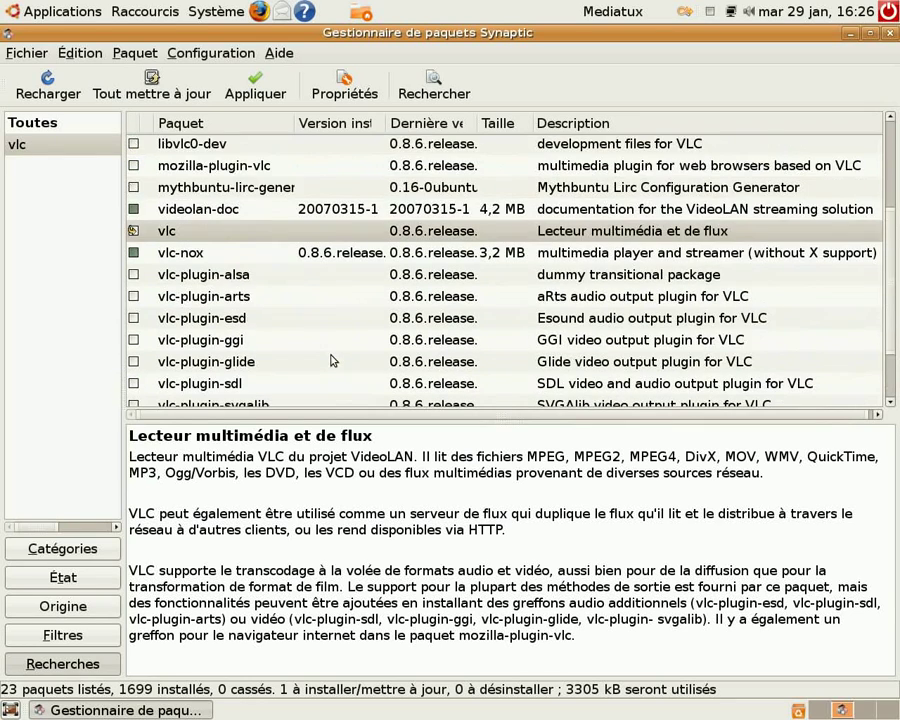
scroll(333, 357, up, 2)
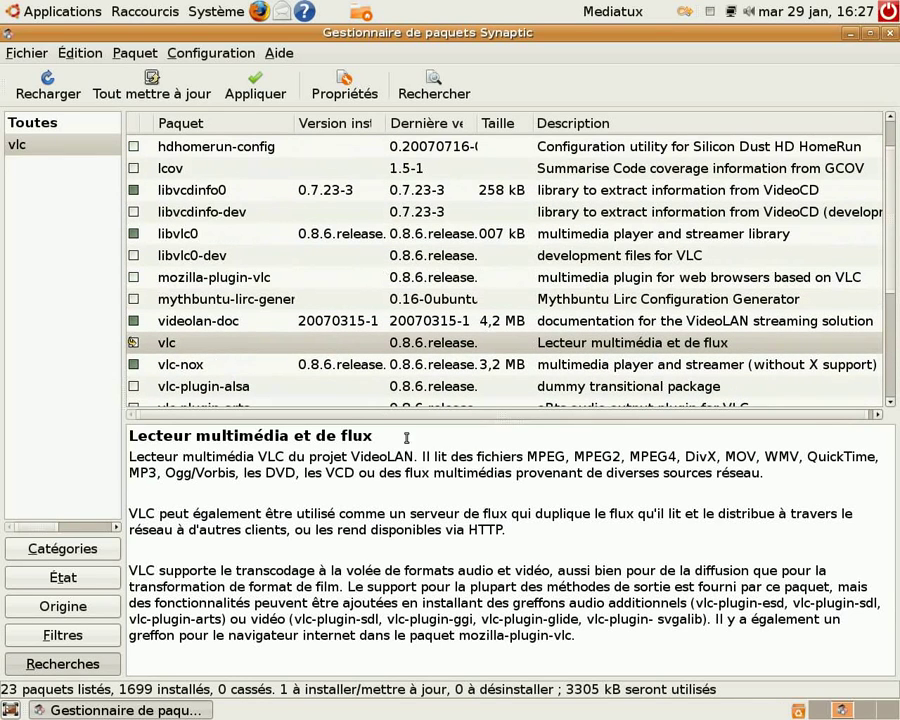
click(176, 283)
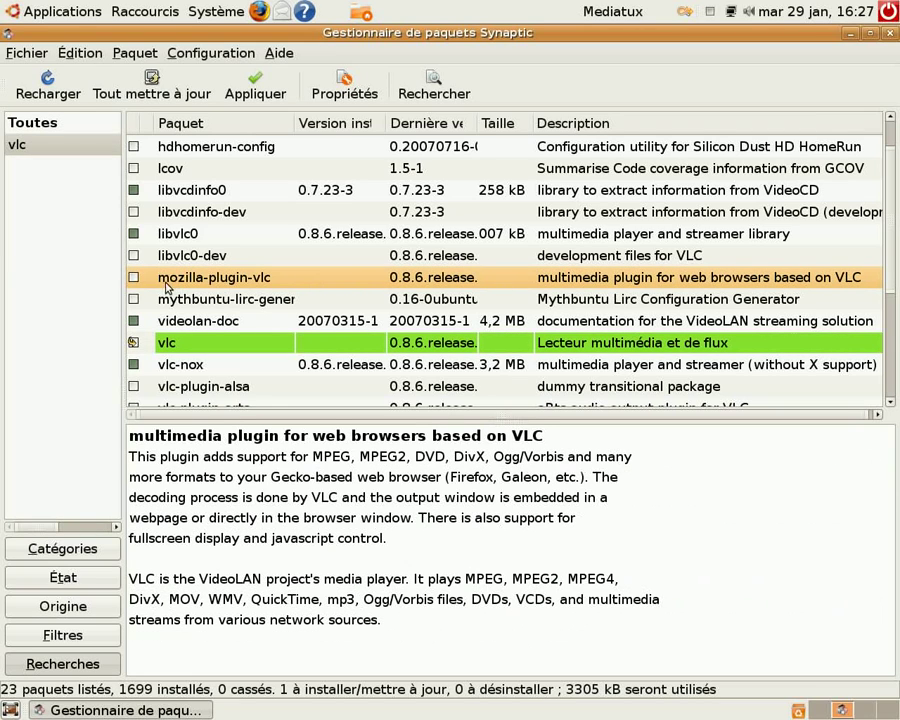
right_click(164, 283)
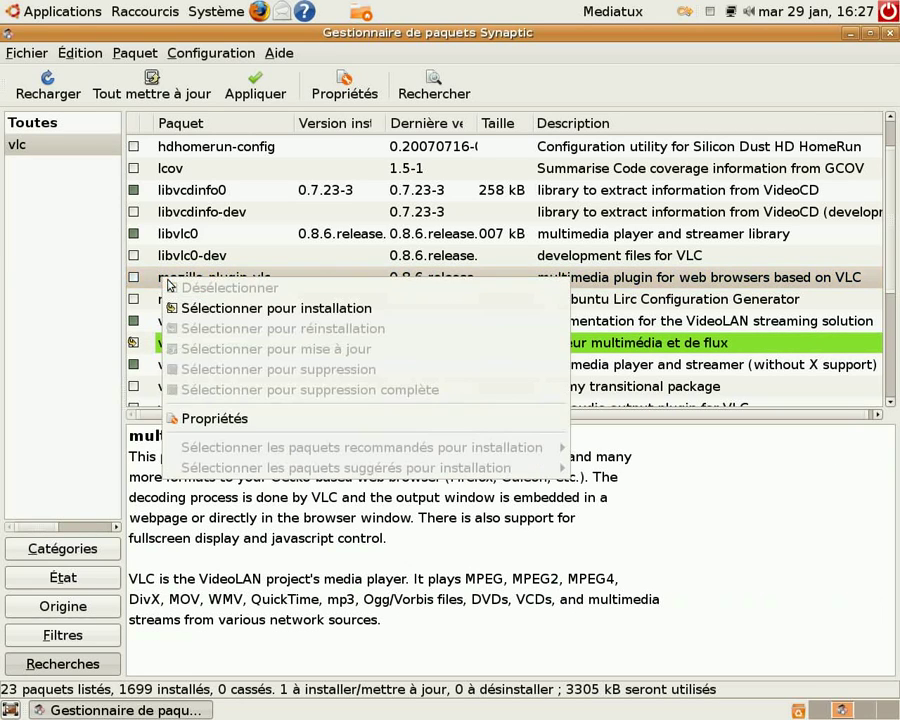
click(367, 310)
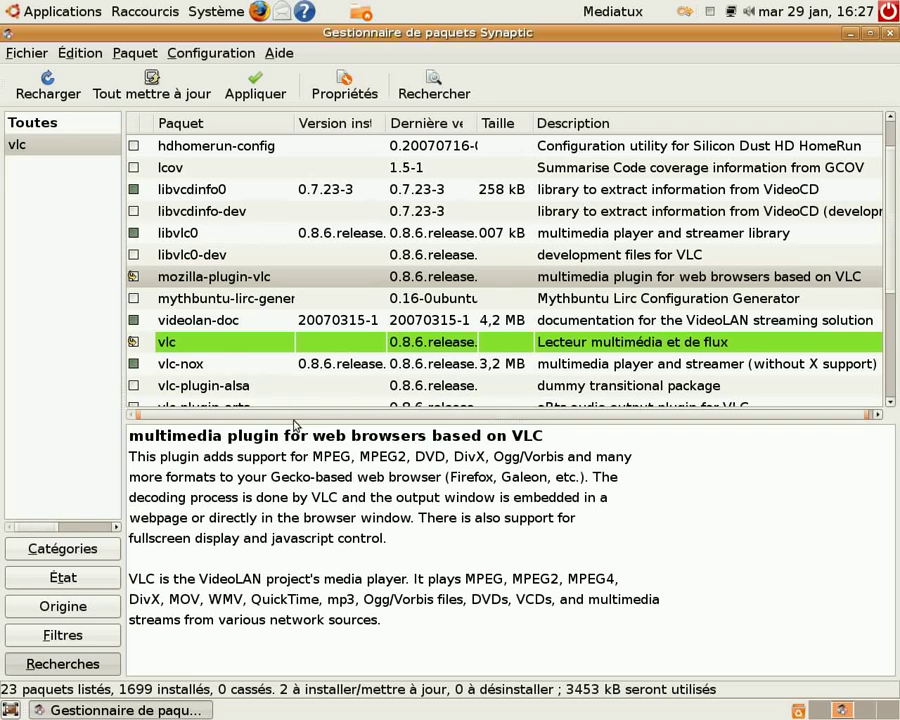
drag(297, 123, 390, 132)
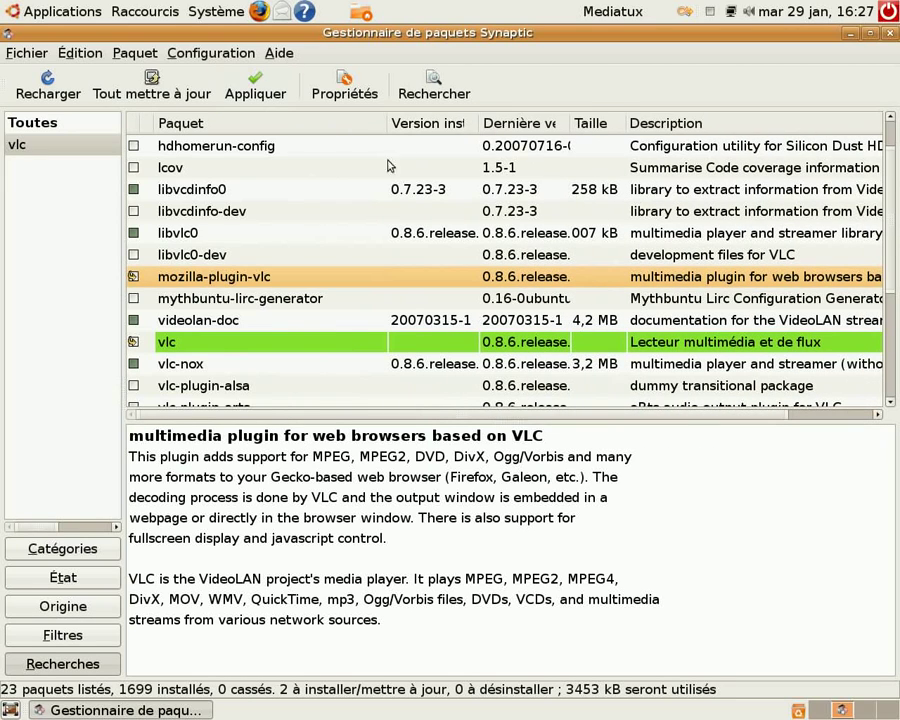
Review the packages listed for installation, apply the marked changes with installation details shown, and close the package manager
click(254, 98)
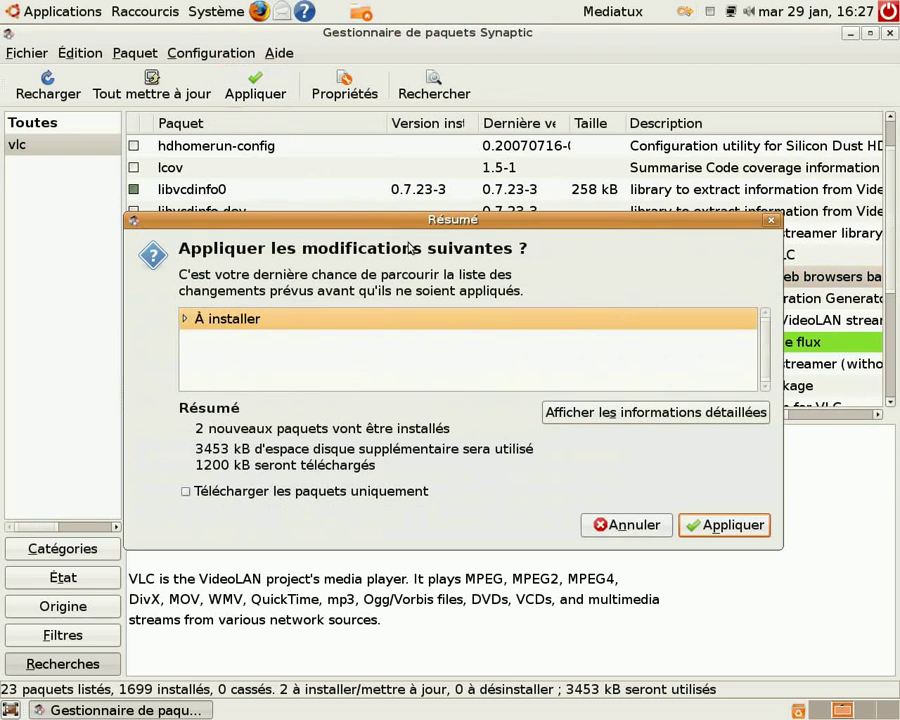
click(185, 321)
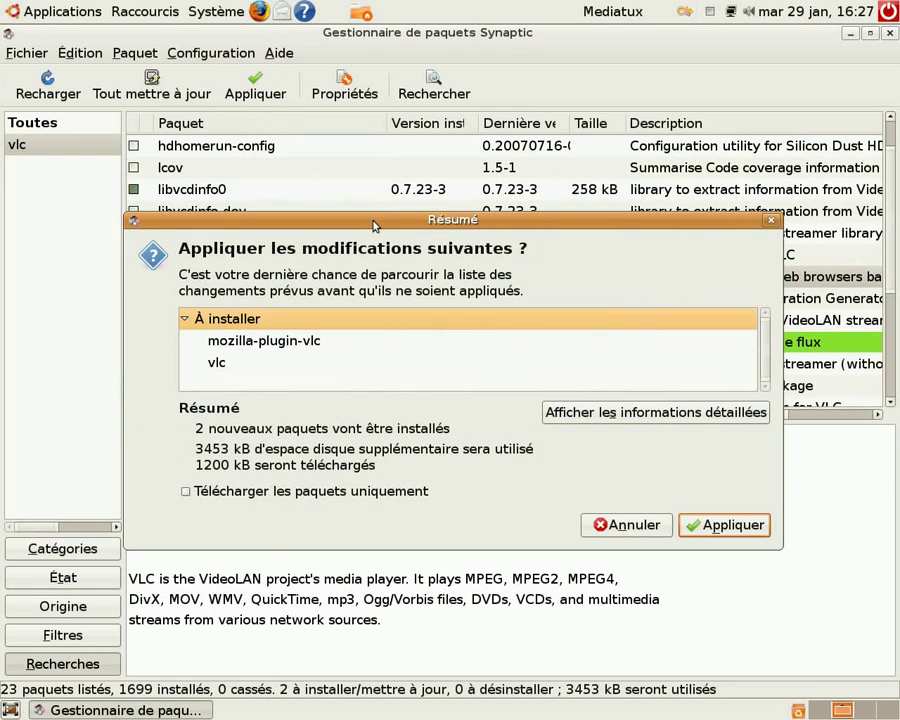
drag(373, 226, 358, 100)
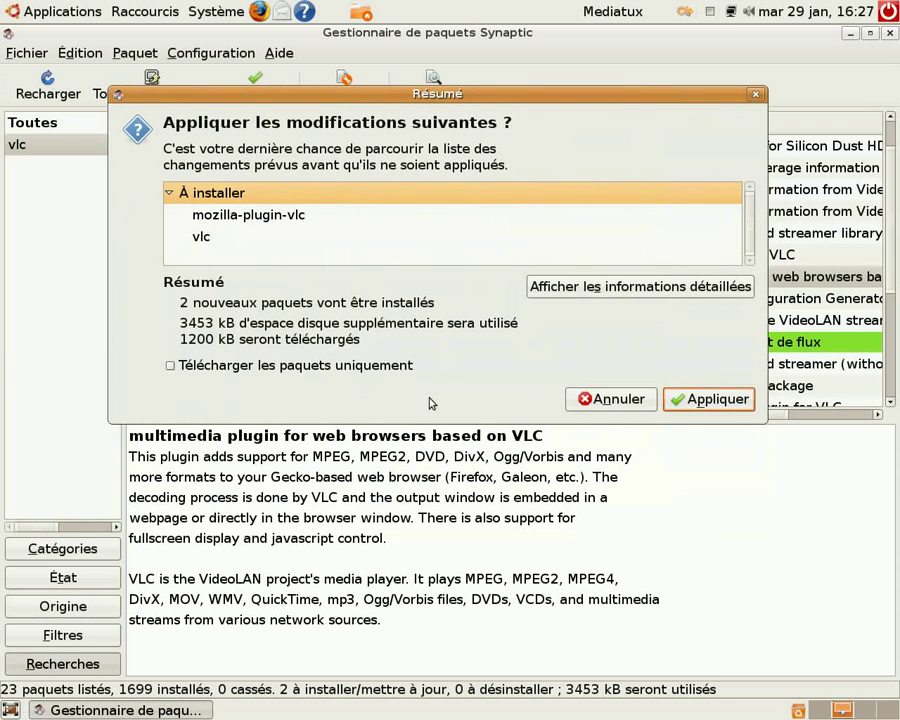
click(711, 402)
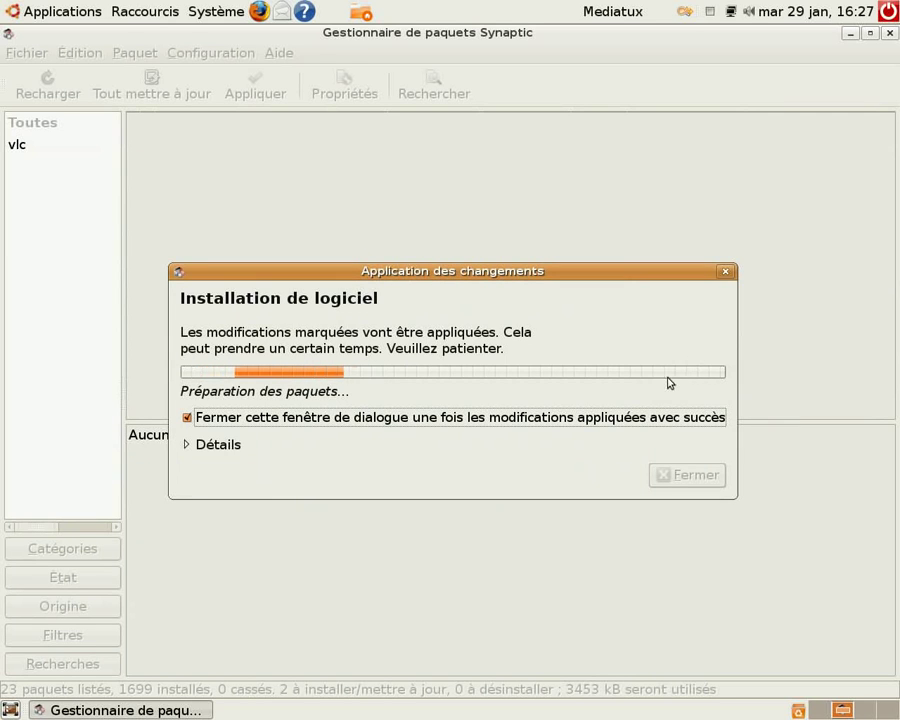
click(232, 450)
drag(523, 259, 496, 88)
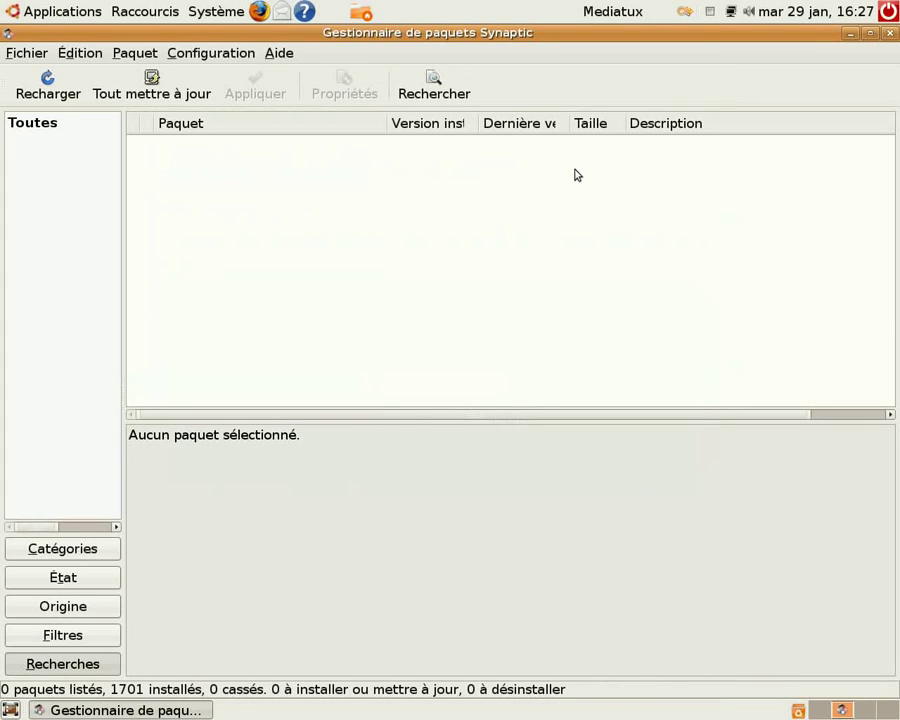
click(889, 34)
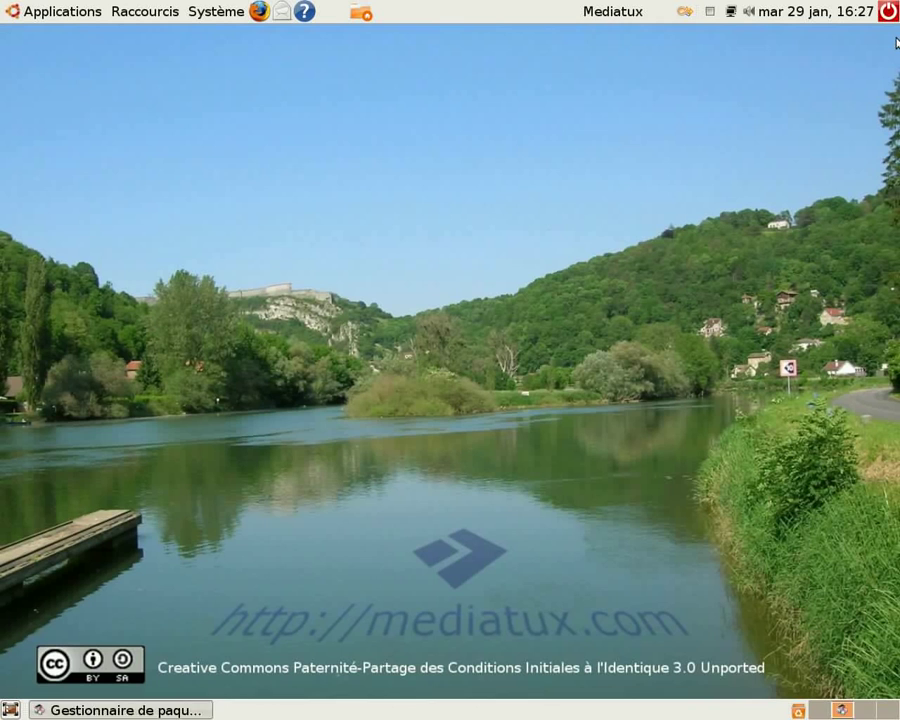
Launch the VLC media player to check that it starts, reposition its window higher on the desktop, and close it
click(85, 12)
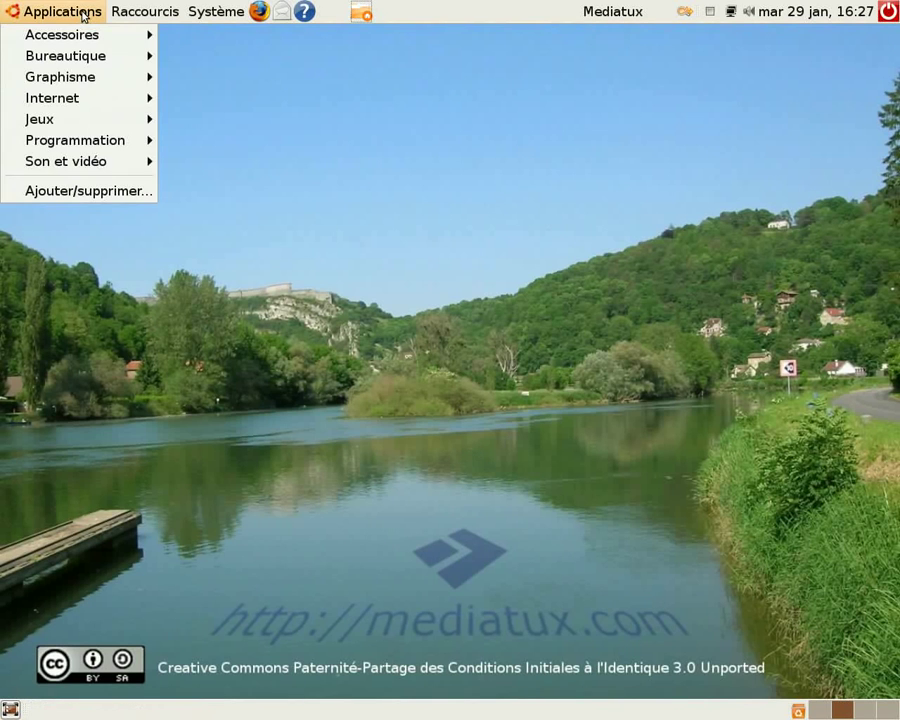
mouse_move(80, 168)
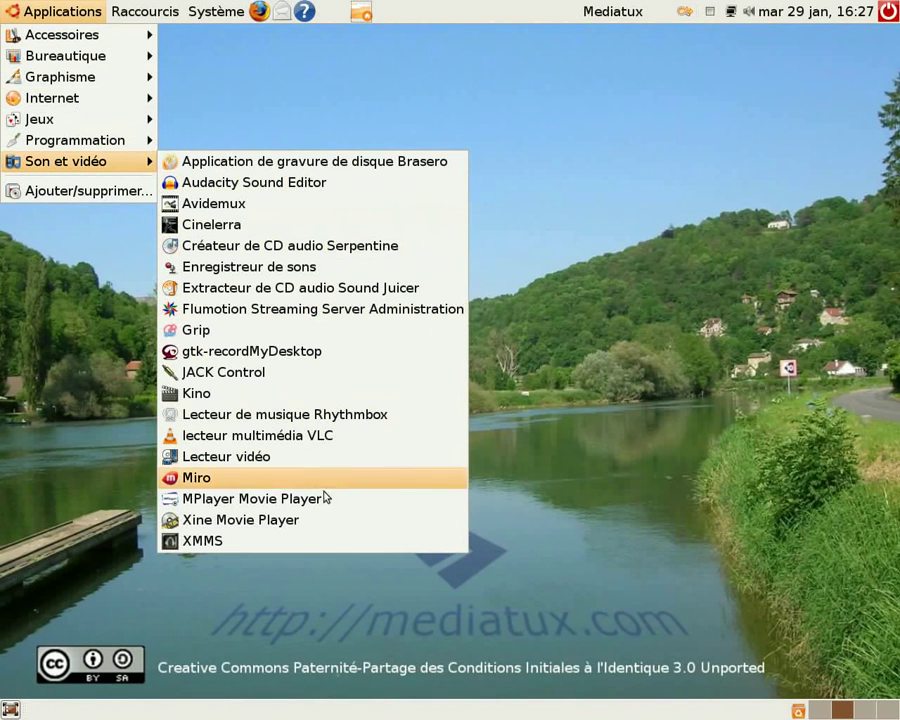
click(197, 437)
drag(647, 331, 500, 98)
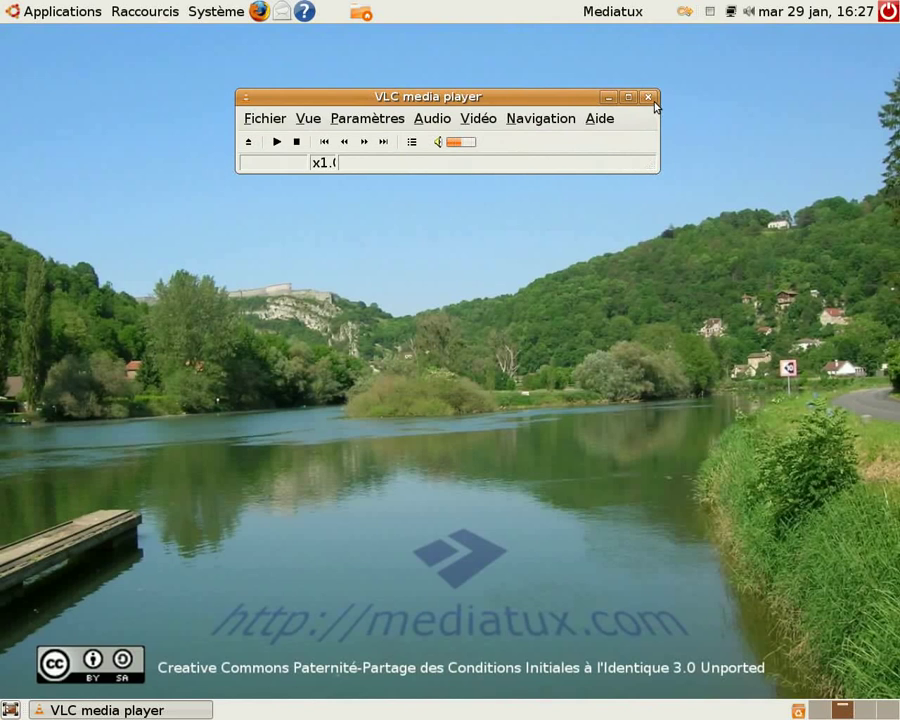
click(648, 97)
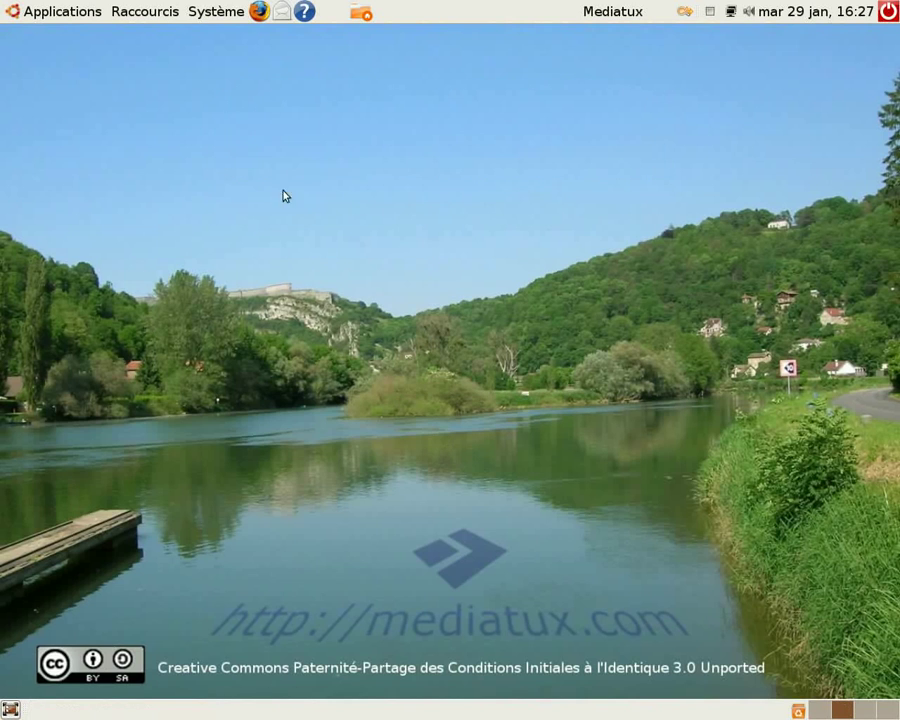
Open the Synaptic package manager and search the package descriptions and names for "vlc"
click(225, 14)
mouse_move(230, 56)
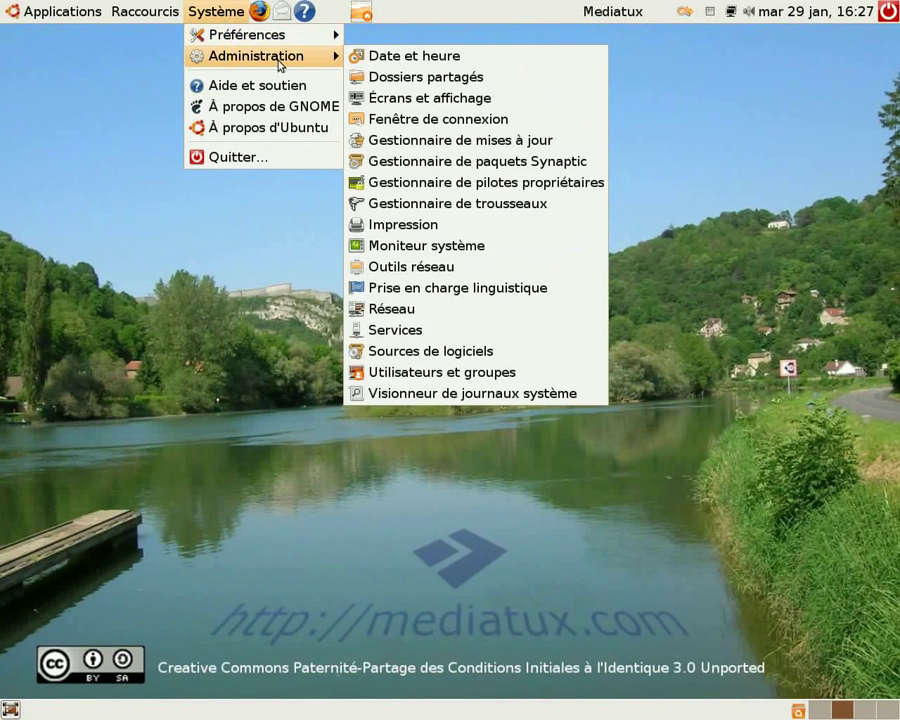
click(466, 163)
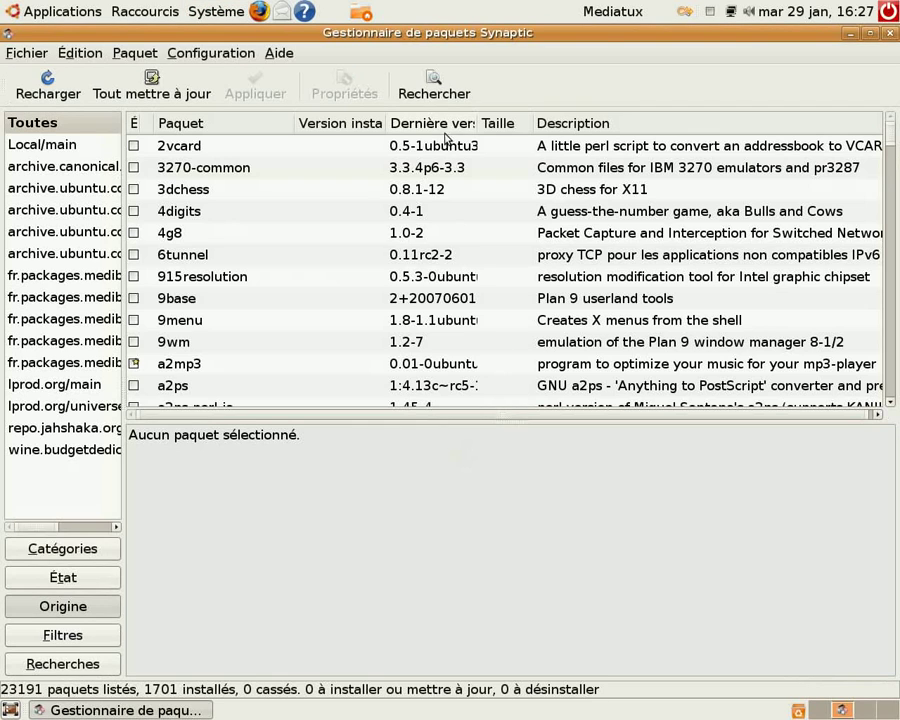
click(445, 97)
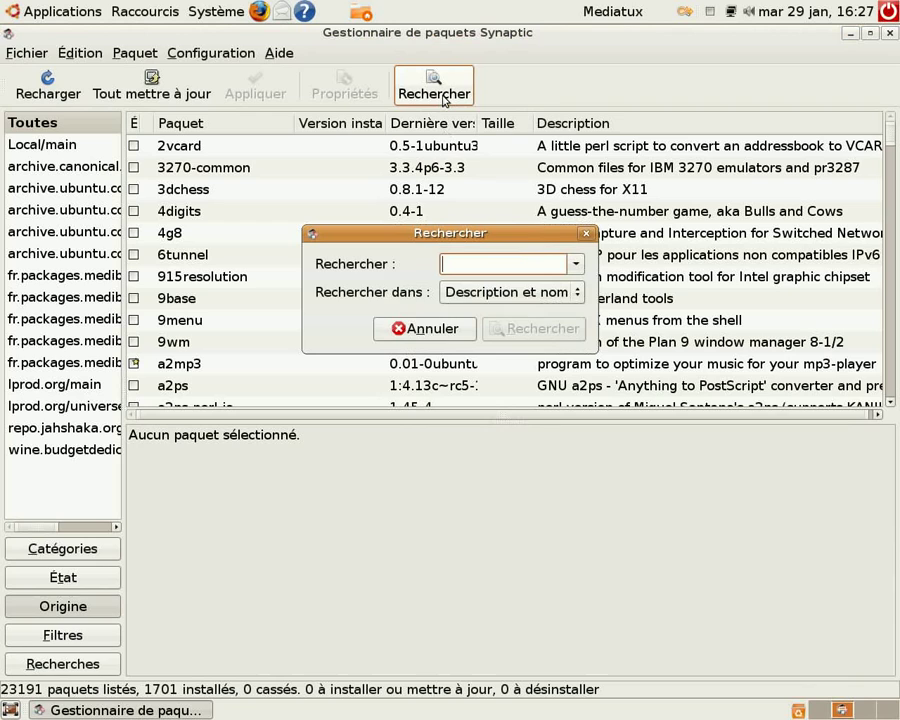
text(vlc)
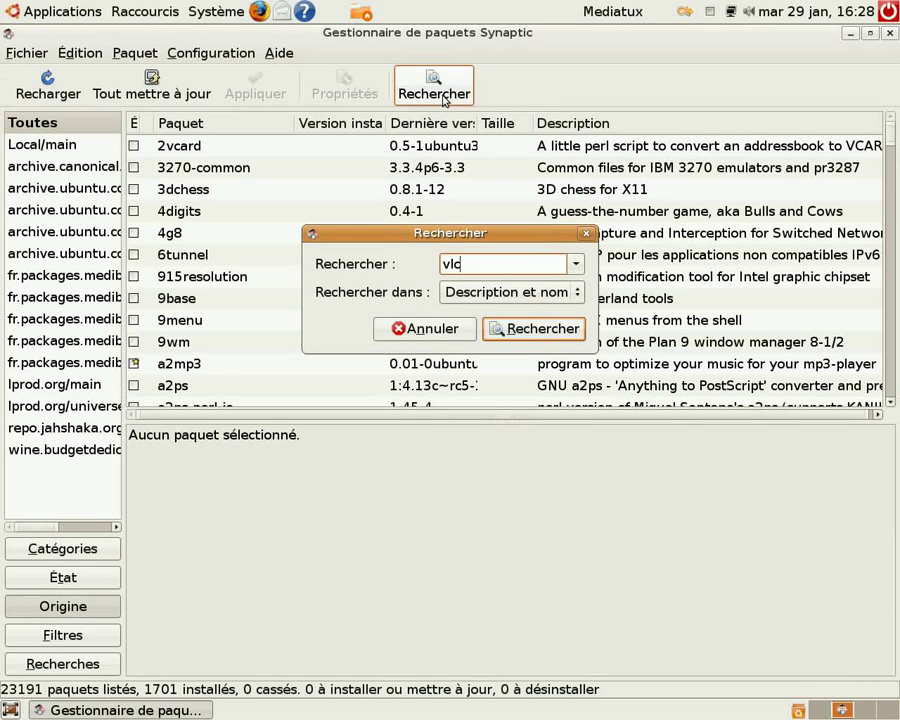
click(535, 330)
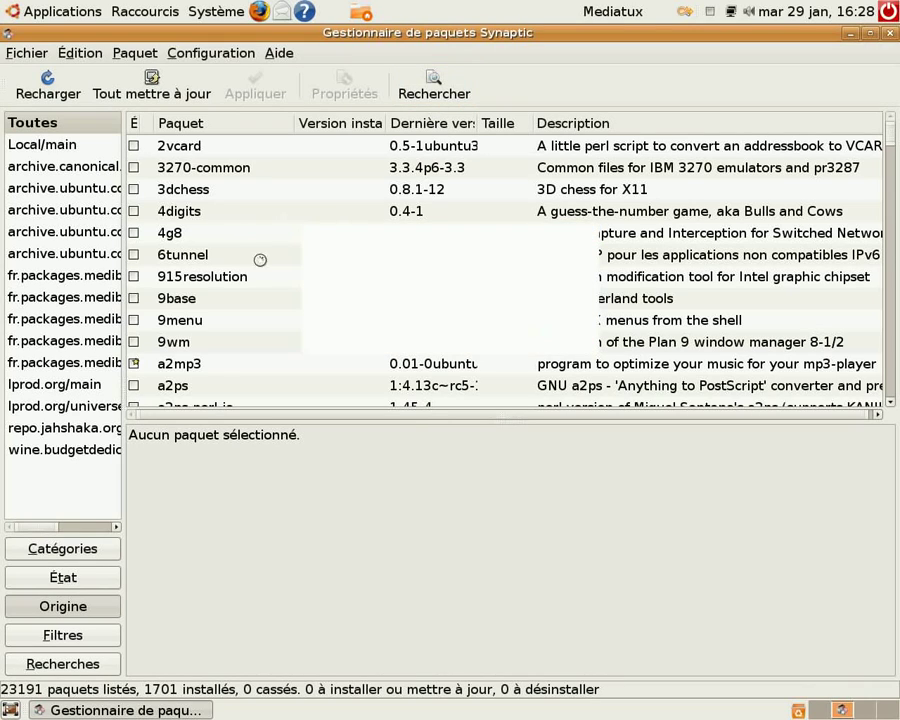
Mark the vlc package for complete removal and accept the dependent removal of mozilla-plugin-vlc
scroll(267, 268, down, 3)
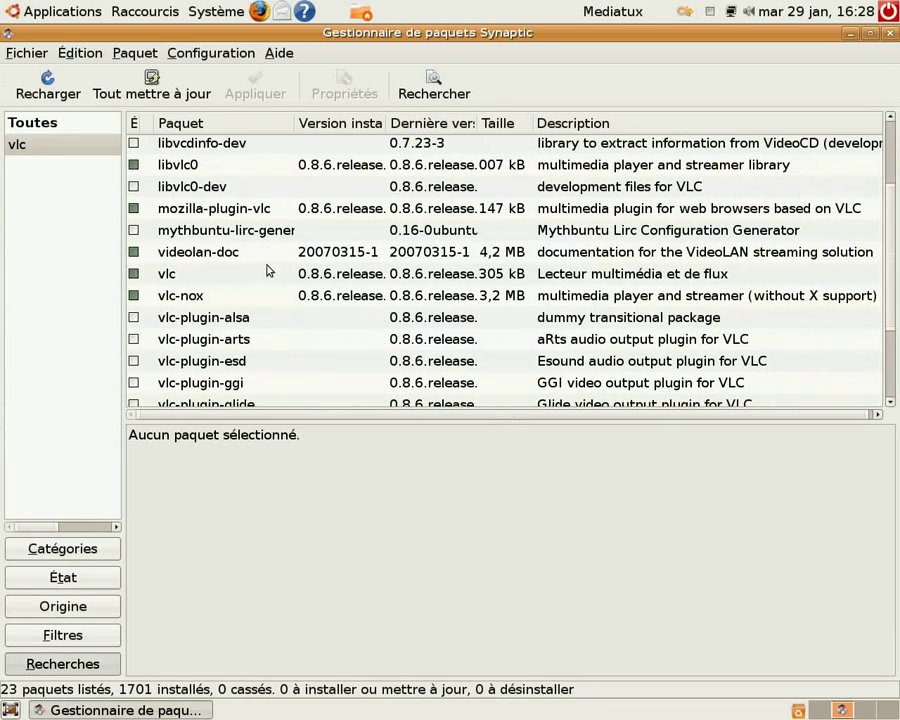
click(162, 274)
right_click(167, 281)
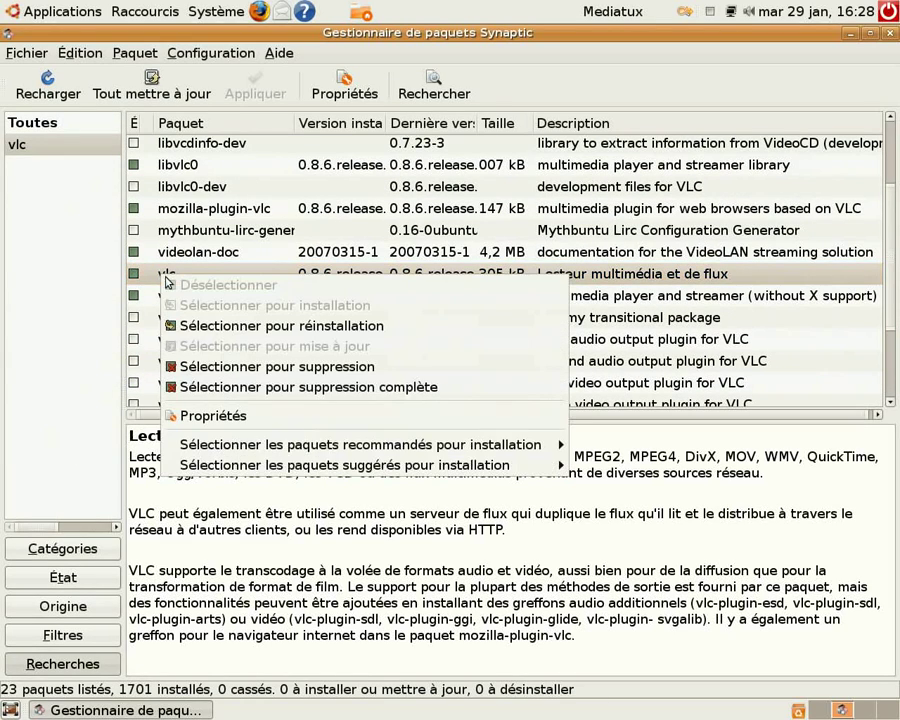
click(288, 390)
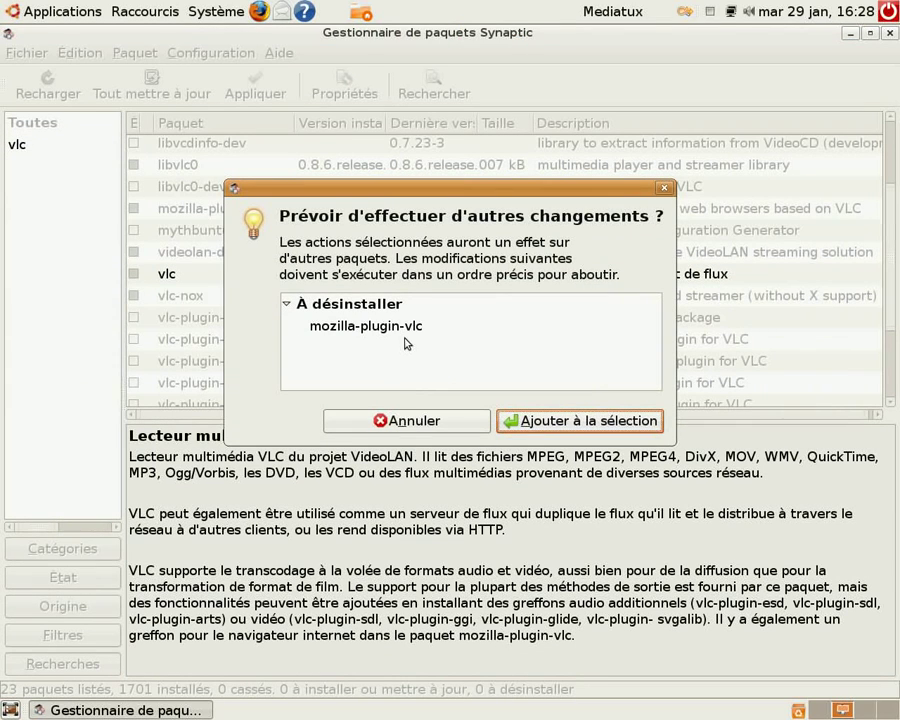
drag(482, 200, 620, 88)
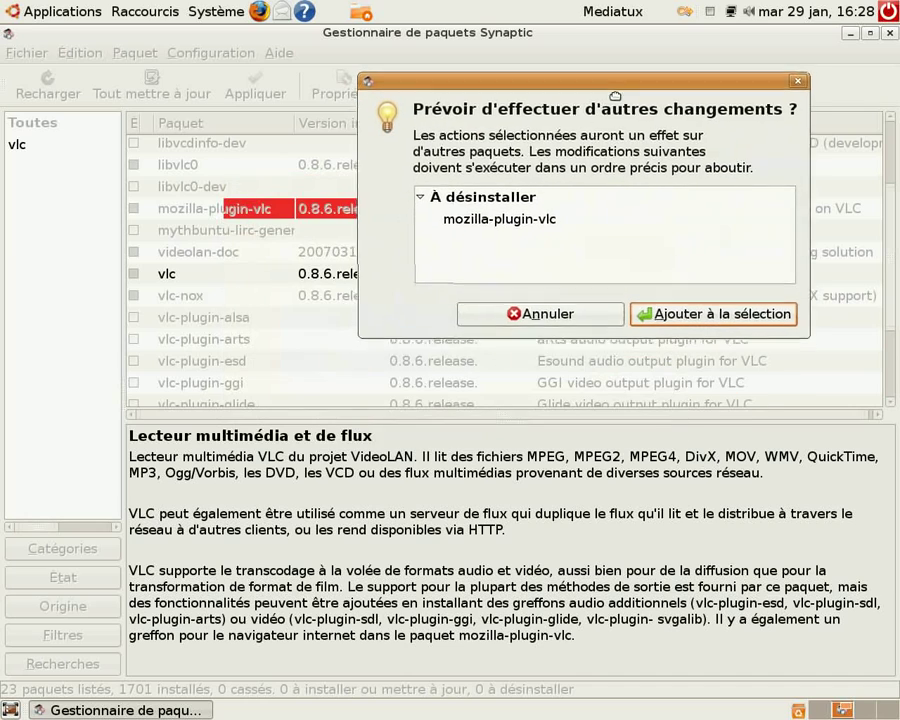
click(772, 312)
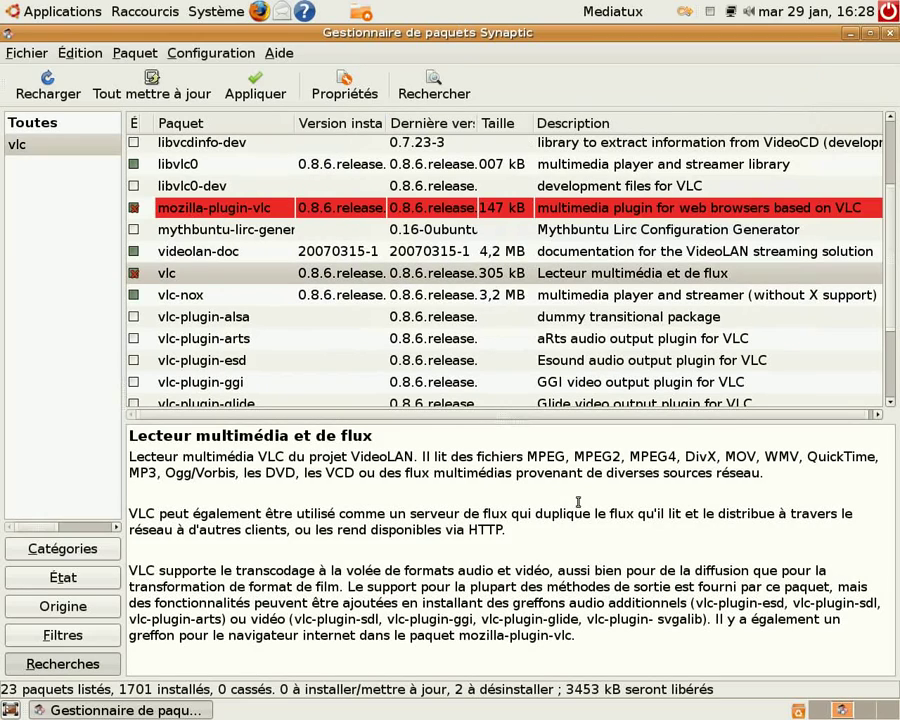
Review the packages listed for removal, apply the marked changes with the details expanded, and close the package manager
click(254, 84)
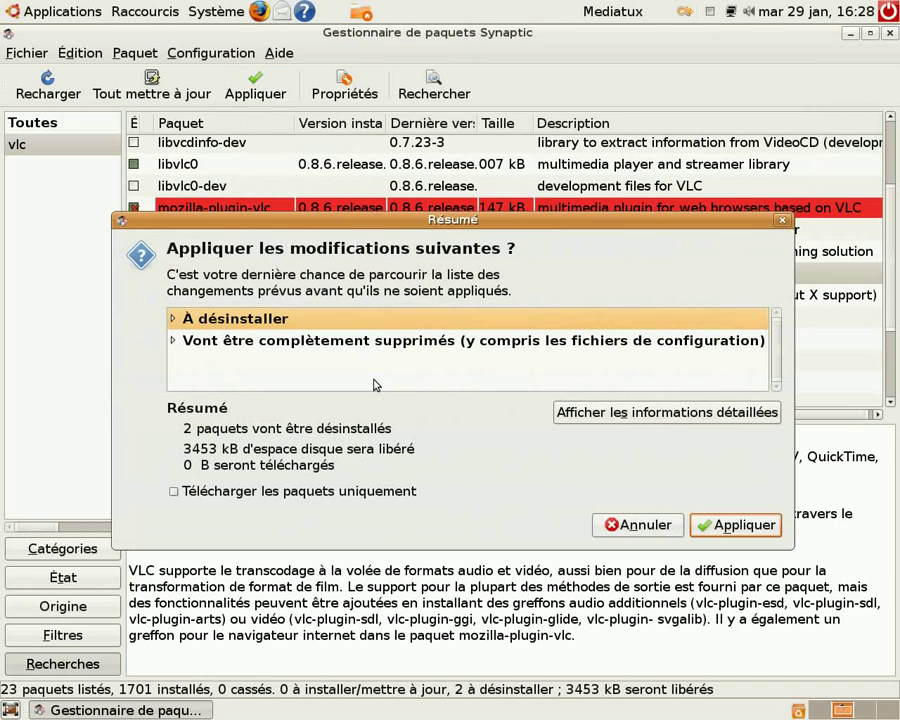
click(172, 318)
click(175, 362)
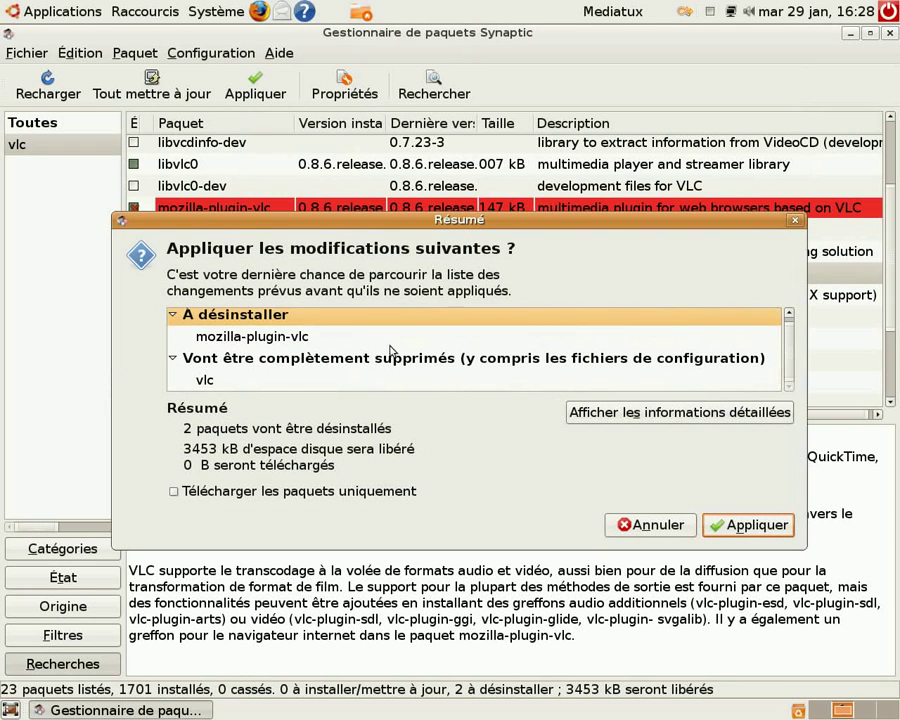
click(772, 526)
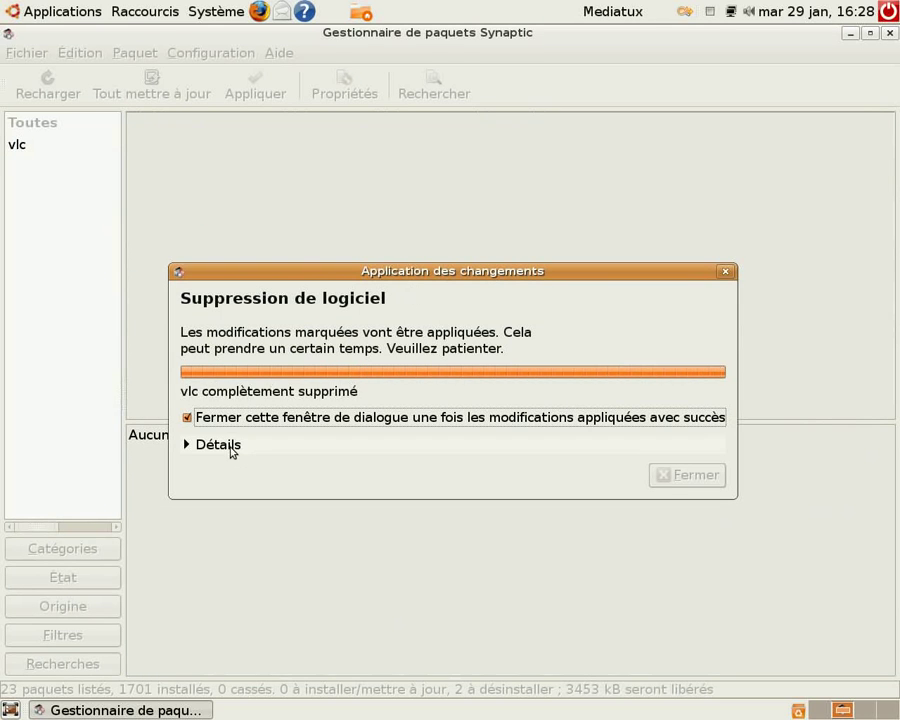
click(231, 450)
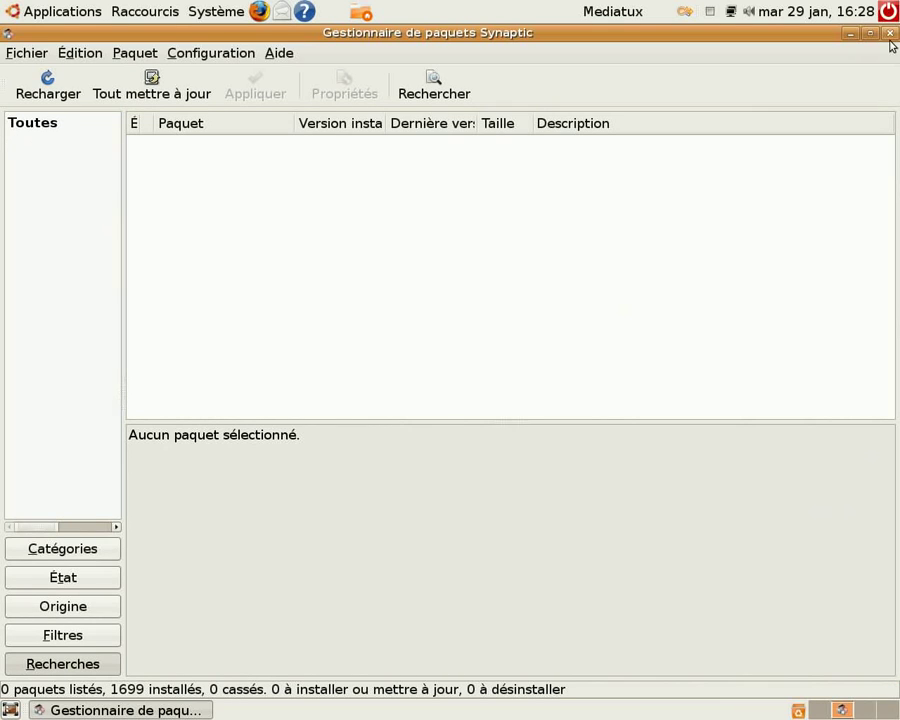
click(889, 33)
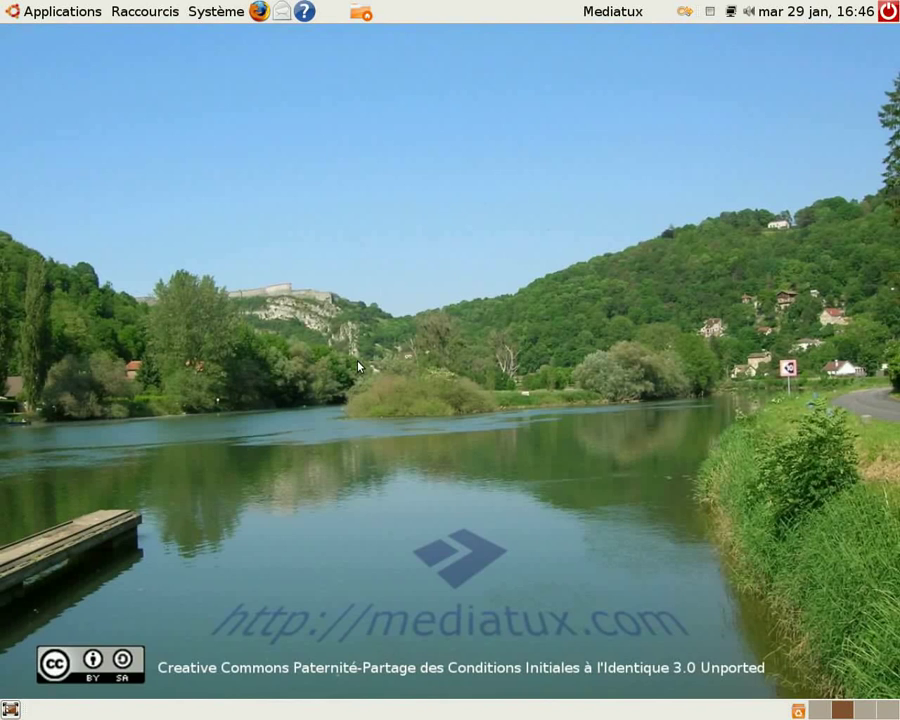
click(216, 11)
mouse_move(231, 60)
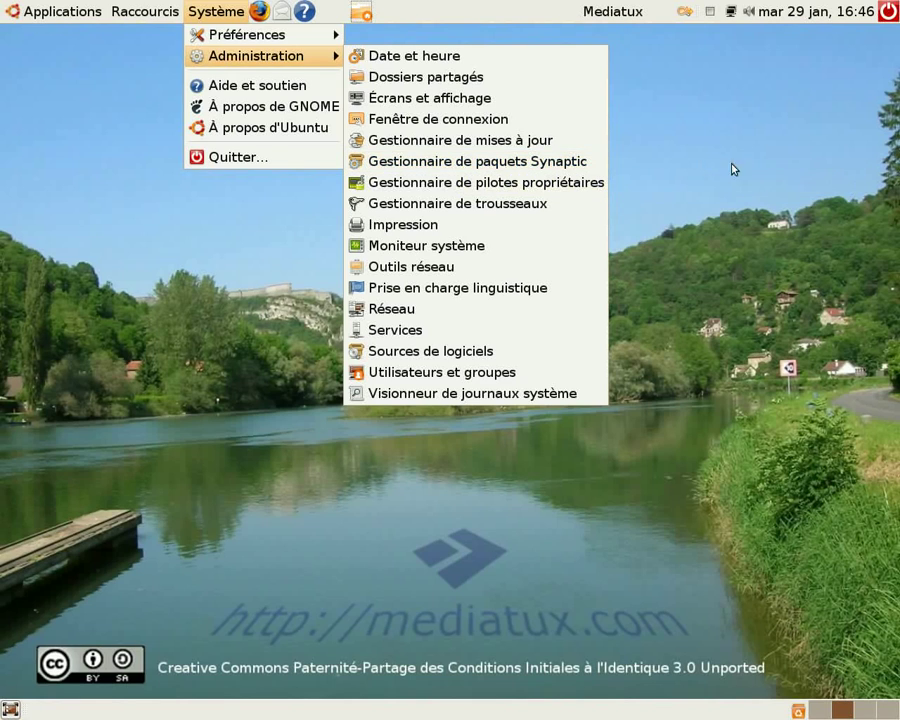
click(727, 179)
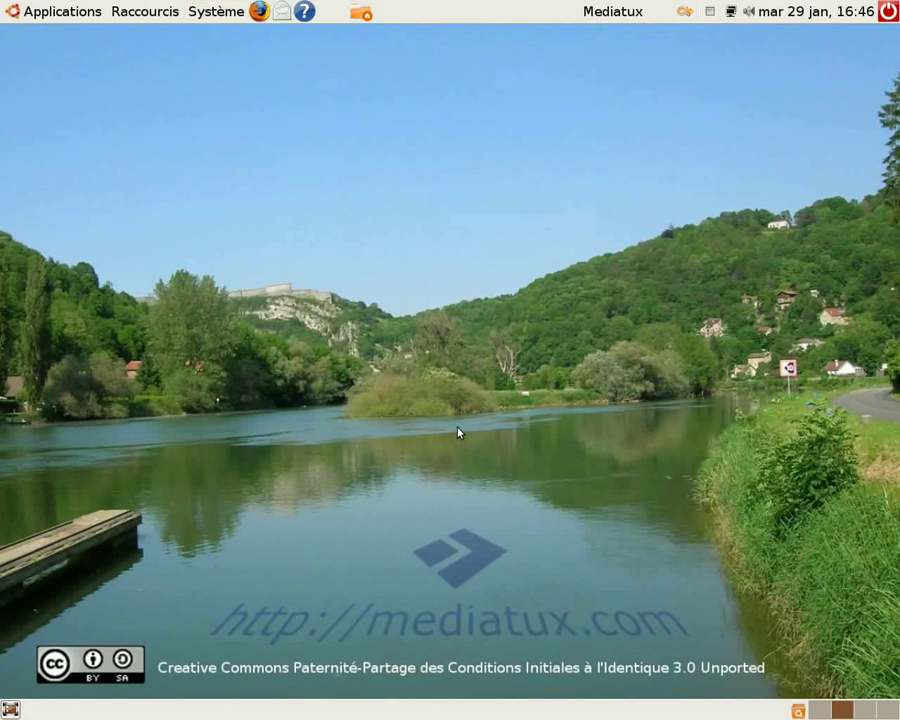